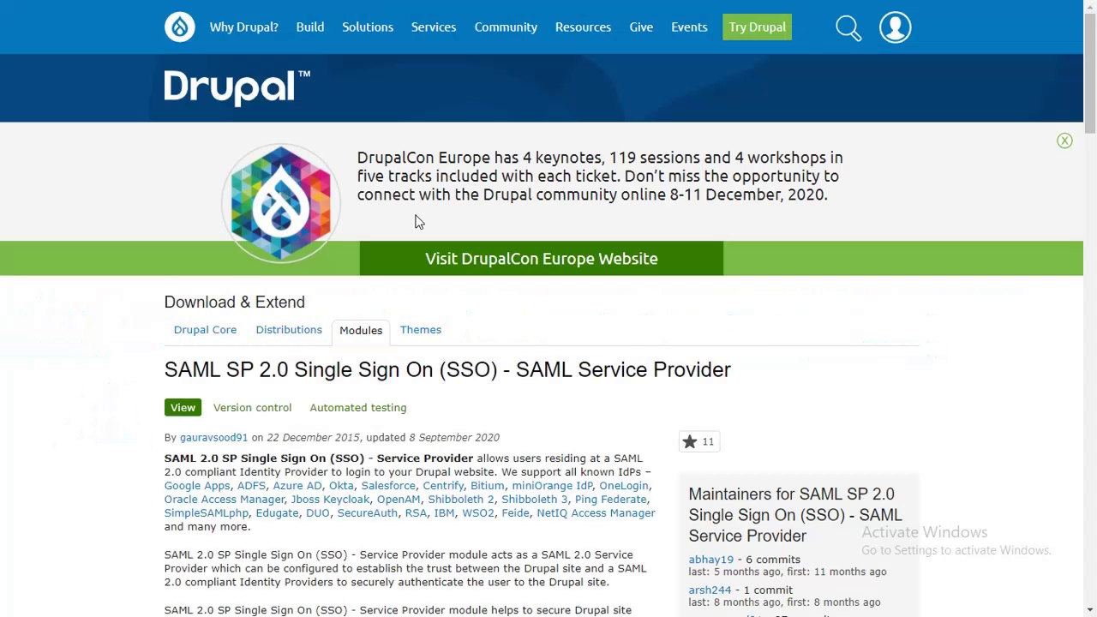
Step: Download the 8.x zip (301.42 KB) release from the miniorange_saml project's Downloads section
scroll(414, 221, down, 15)
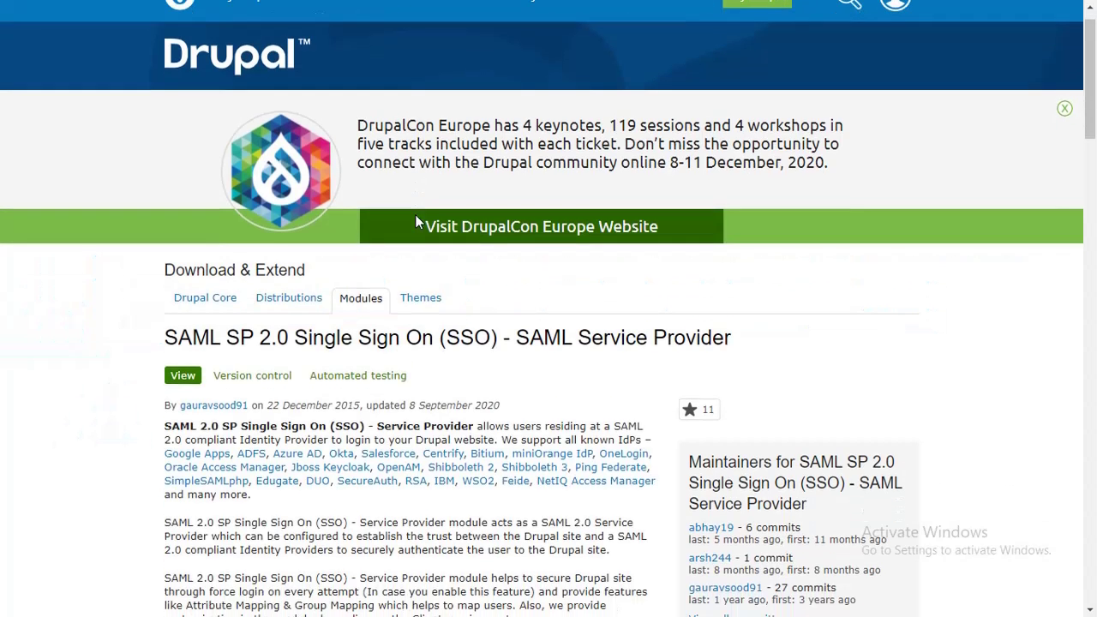
scroll(417, 216, down, 20)
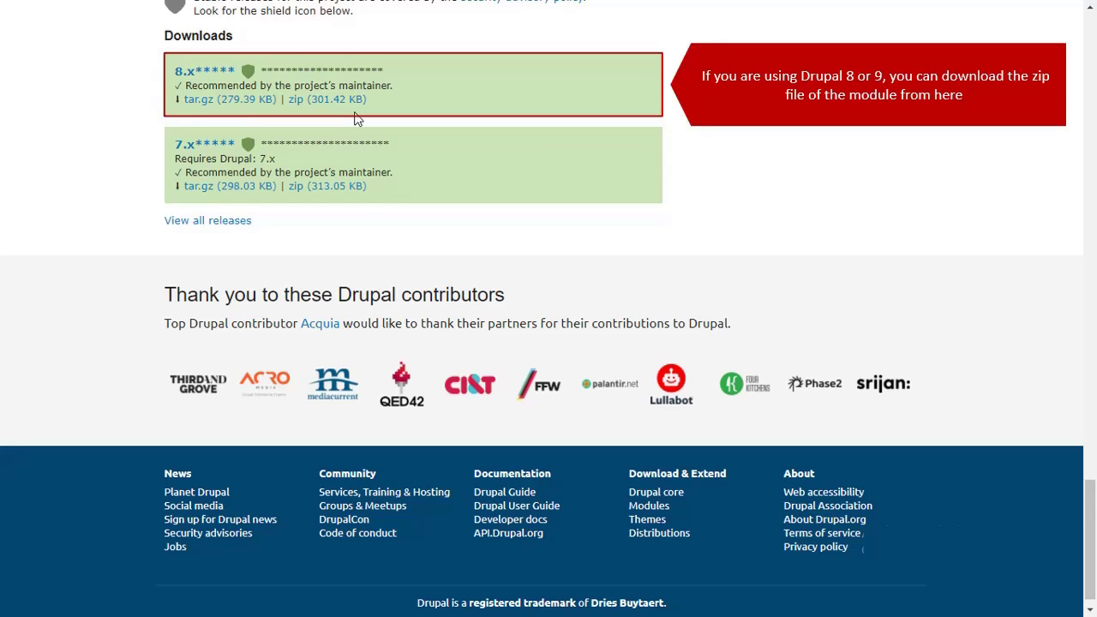
click(353, 101)
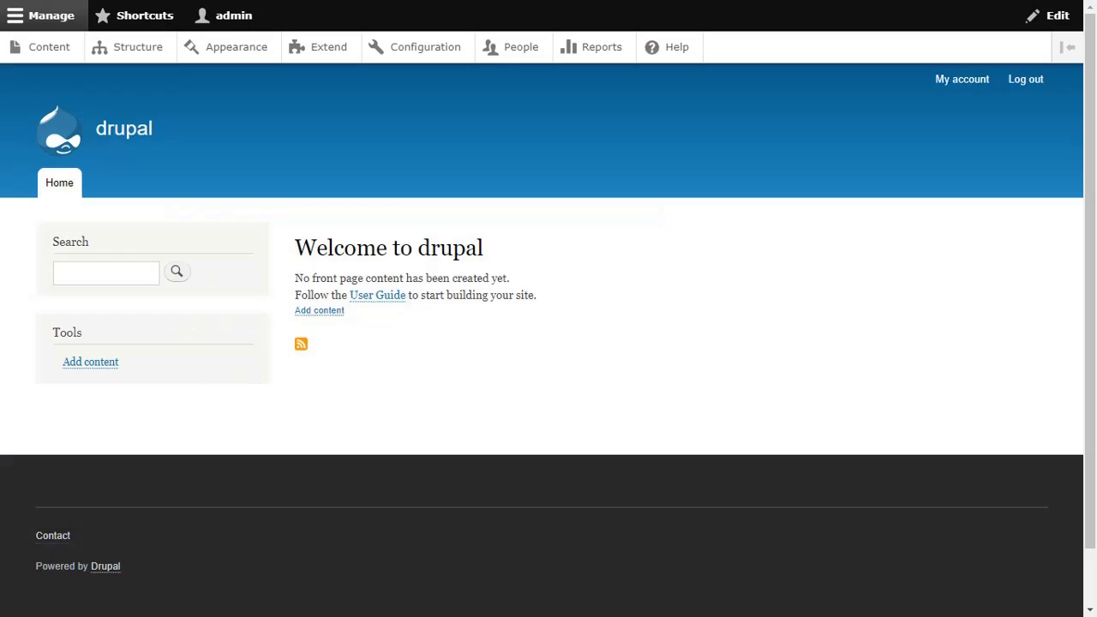
Step: Install a new module from the miniorange_saml-8.x.zip archive through Extend
click(331, 48)
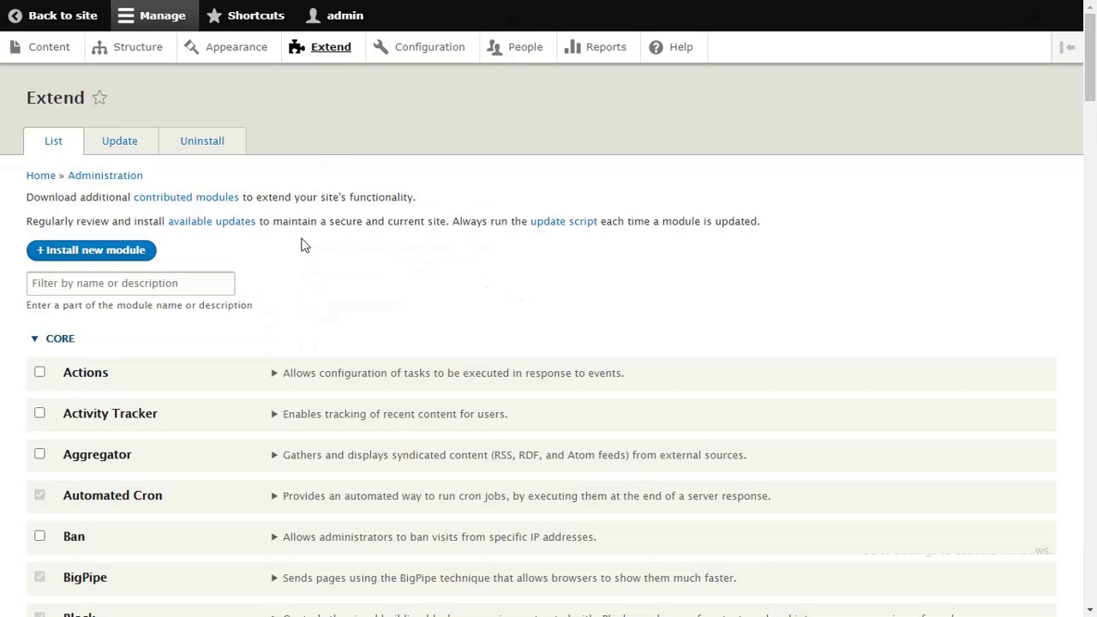
click(152, 256)
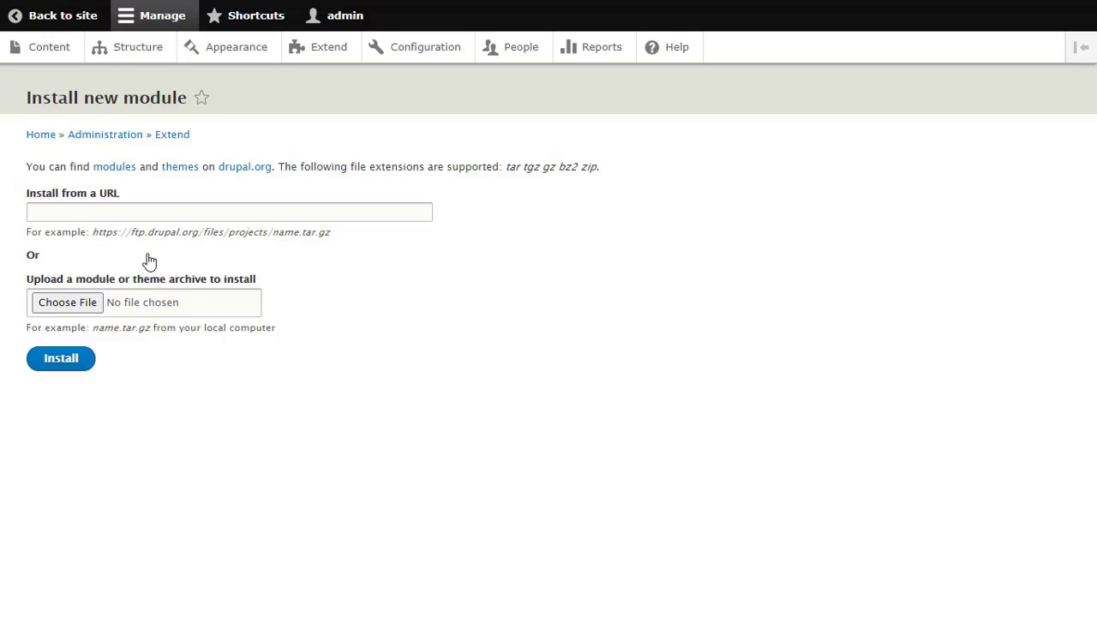
click(91, 304)
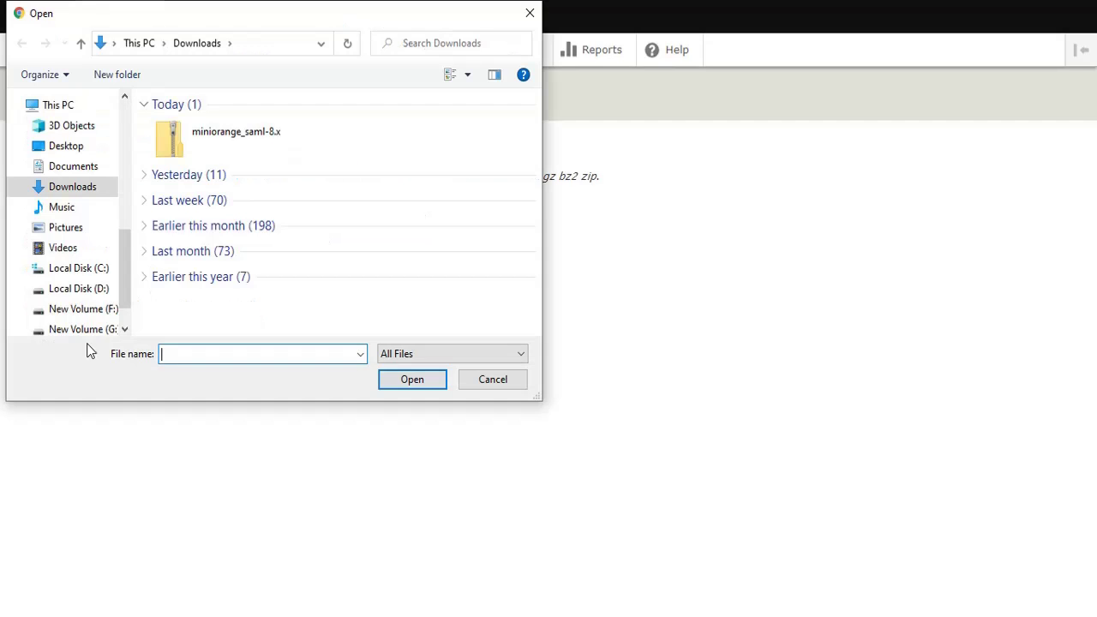
click(246, 150)
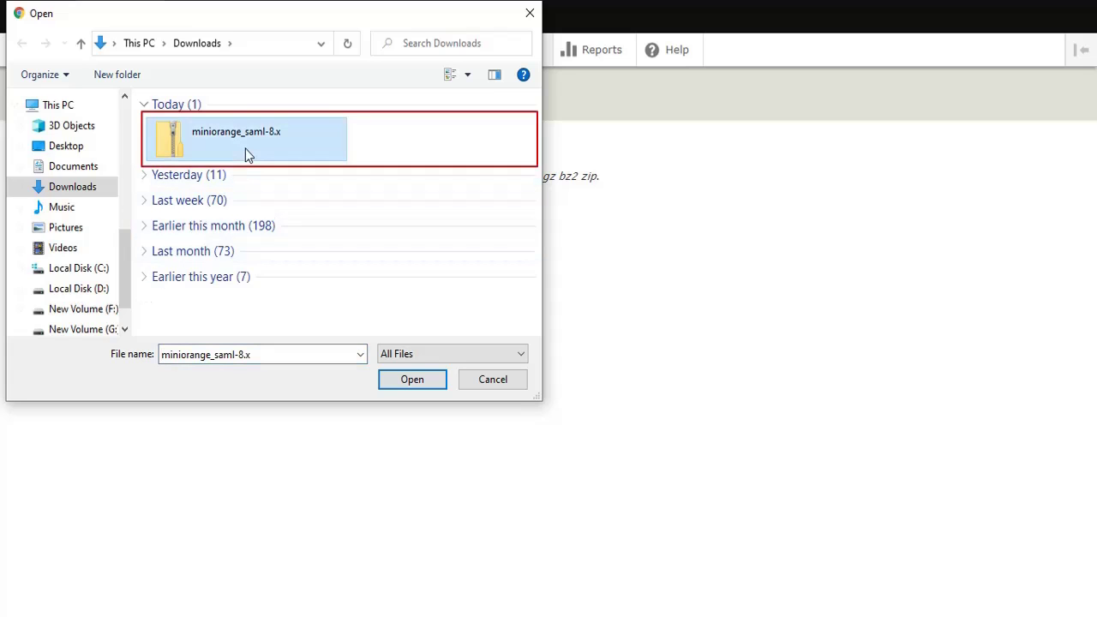
click(400, 379)
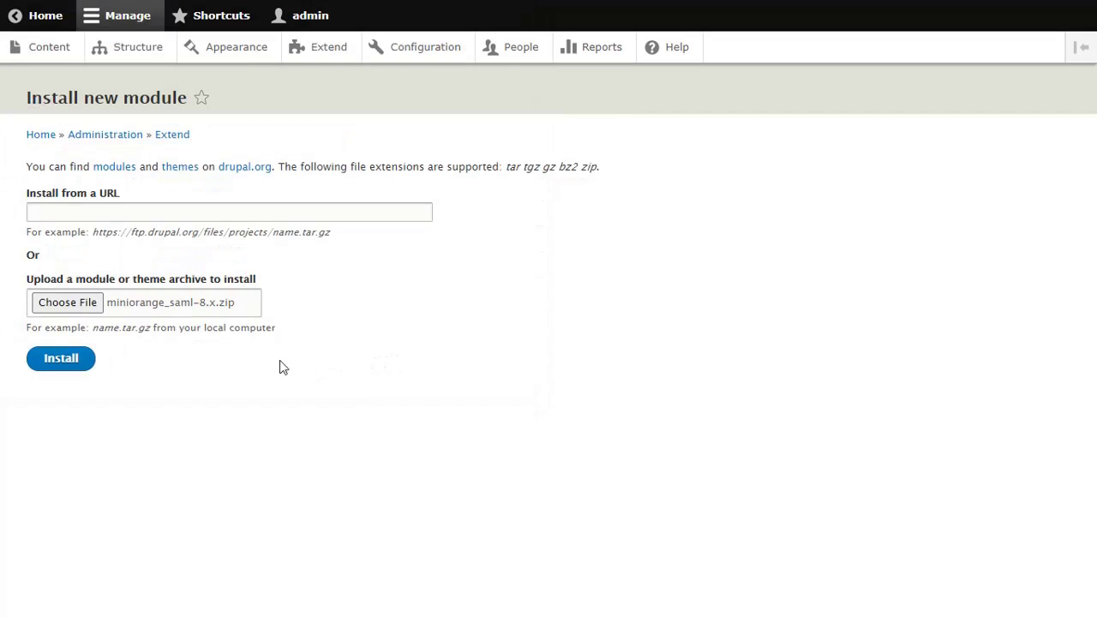
click(77, 364)
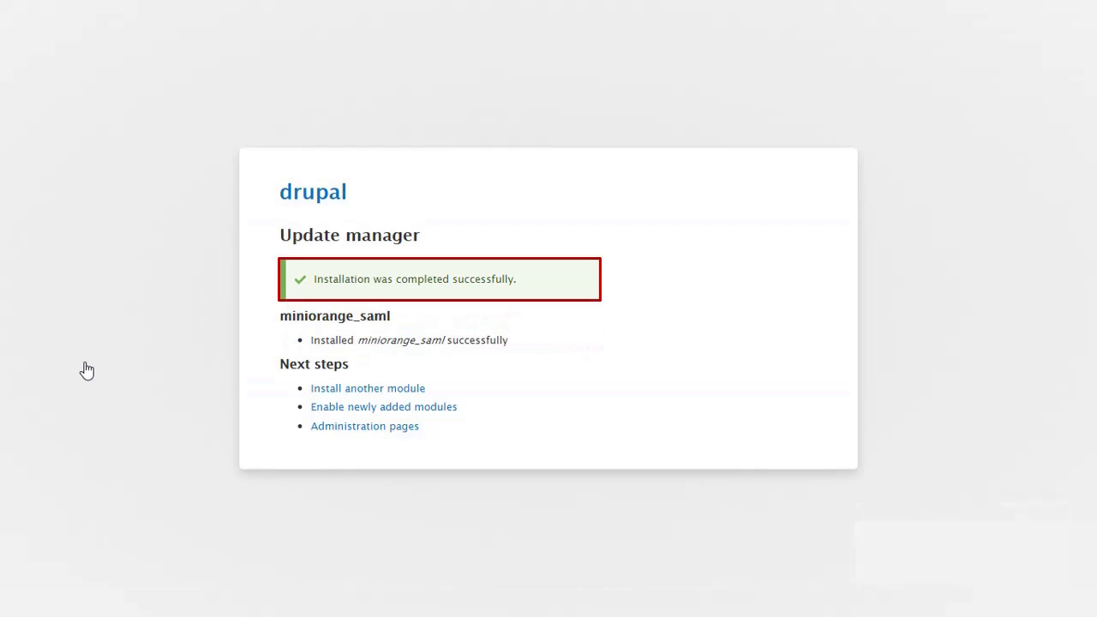
Step: Filter for 'miniorange saml', enable miniOrange SAML Service Provider, then open its Login Configuration
click(317, 409)
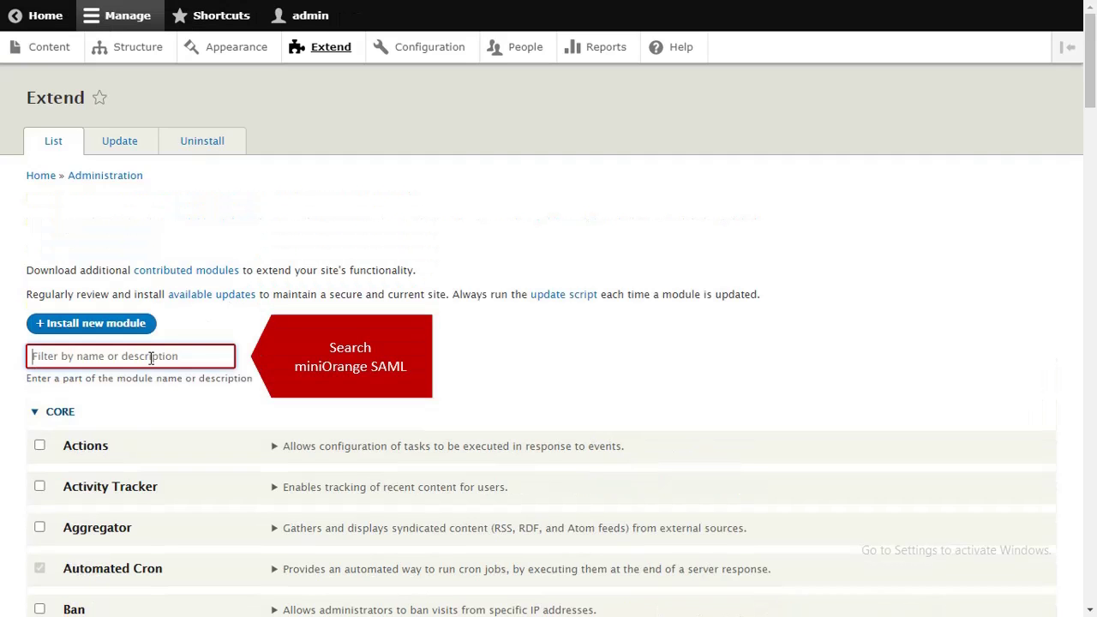
click(151, 358)
text(miniorange saml)
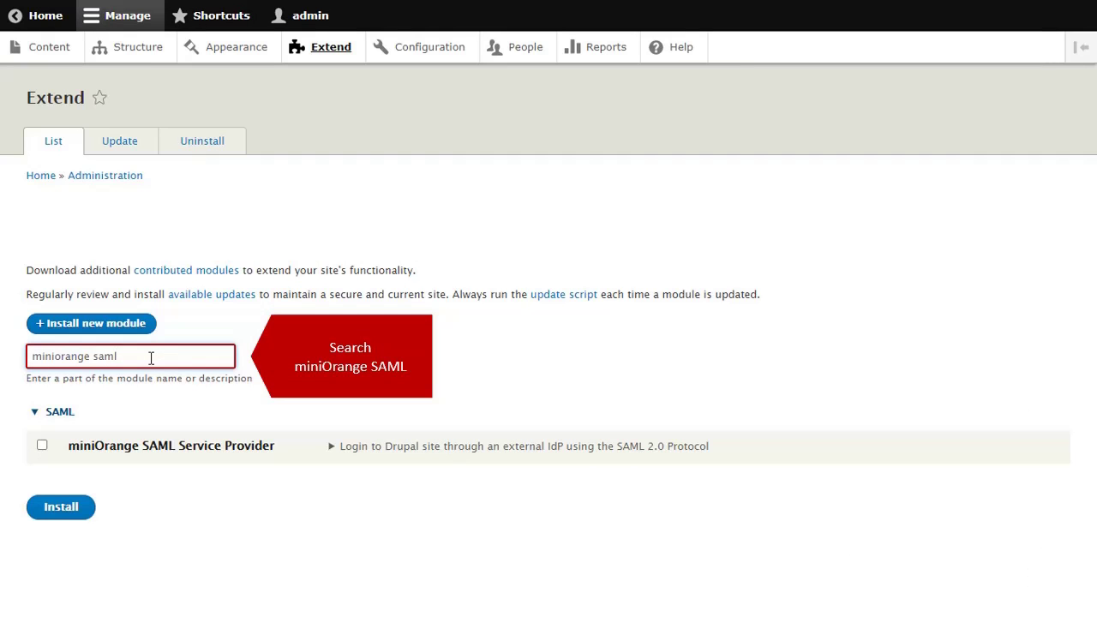
click(43, 445)
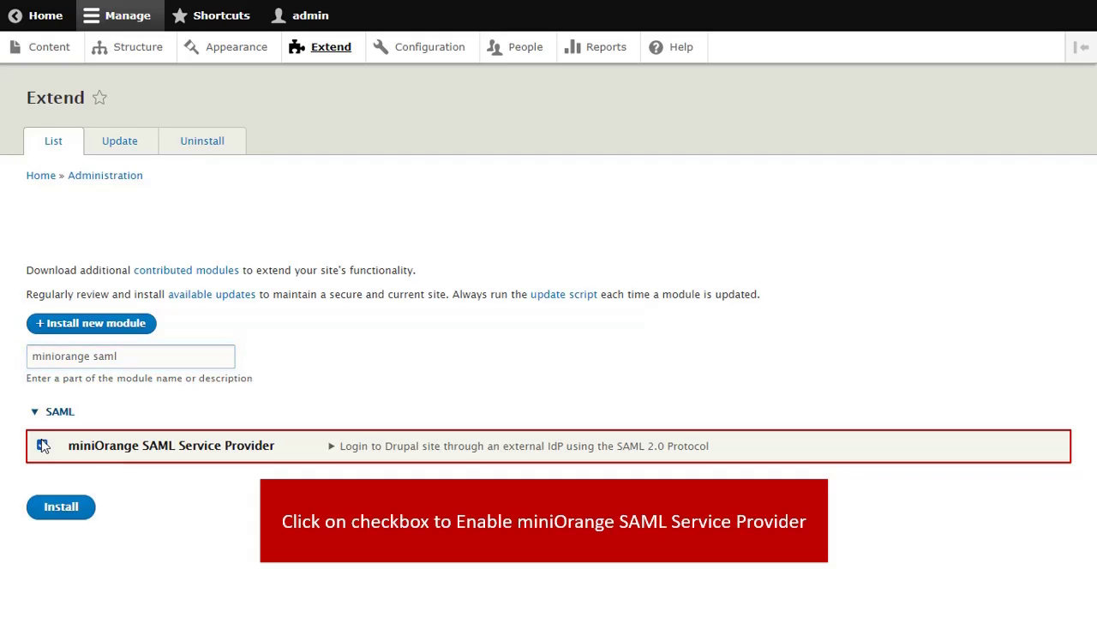
click(59, 507)
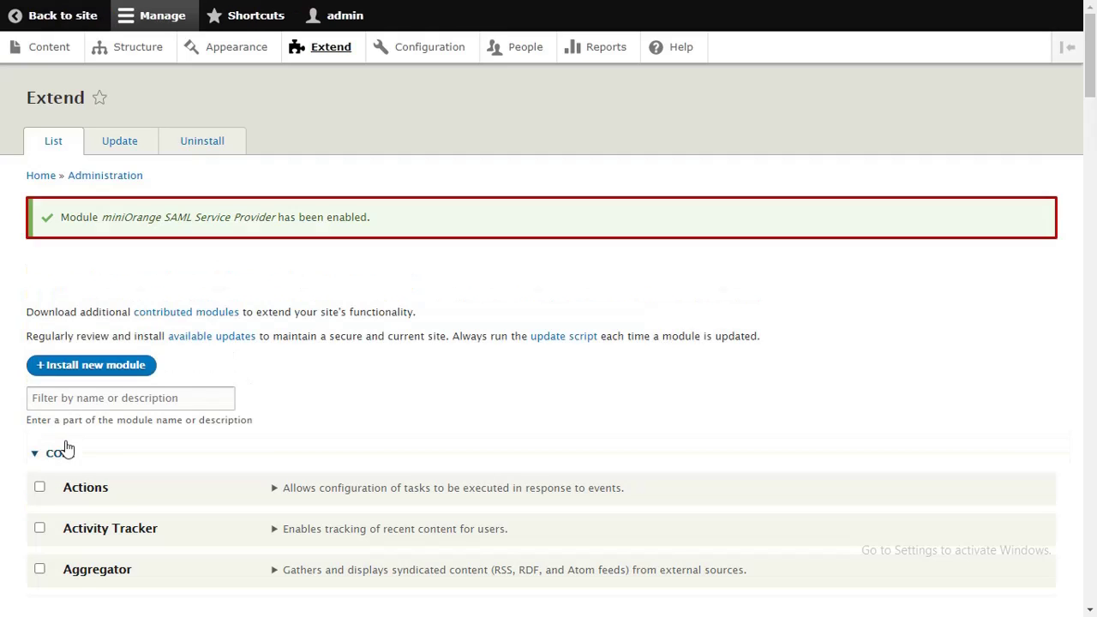
click(441, 60)
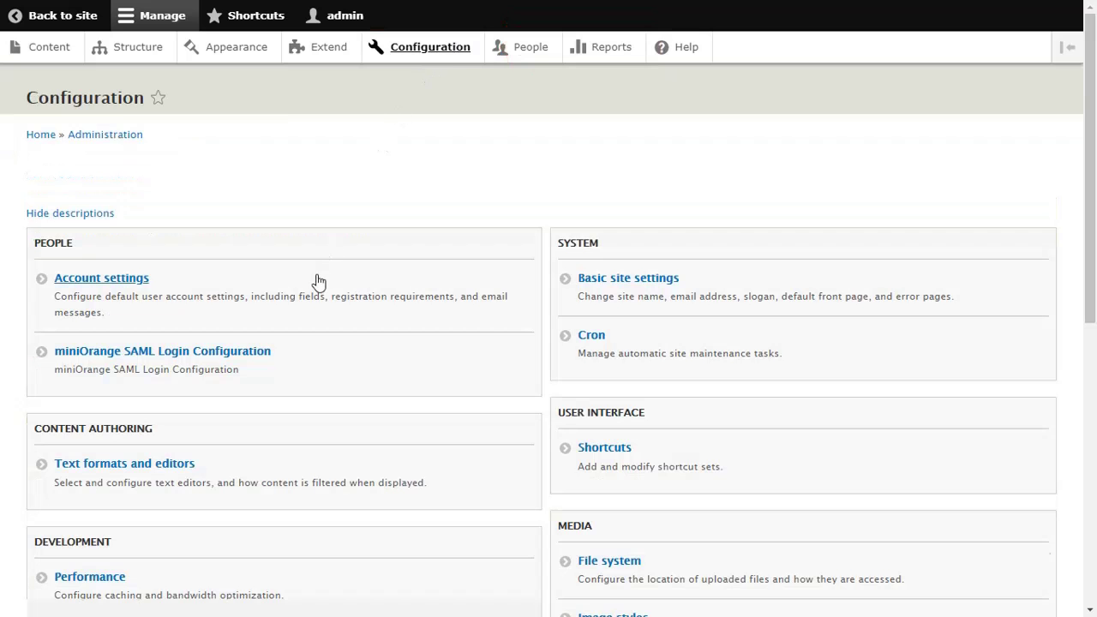
click(260, 355)
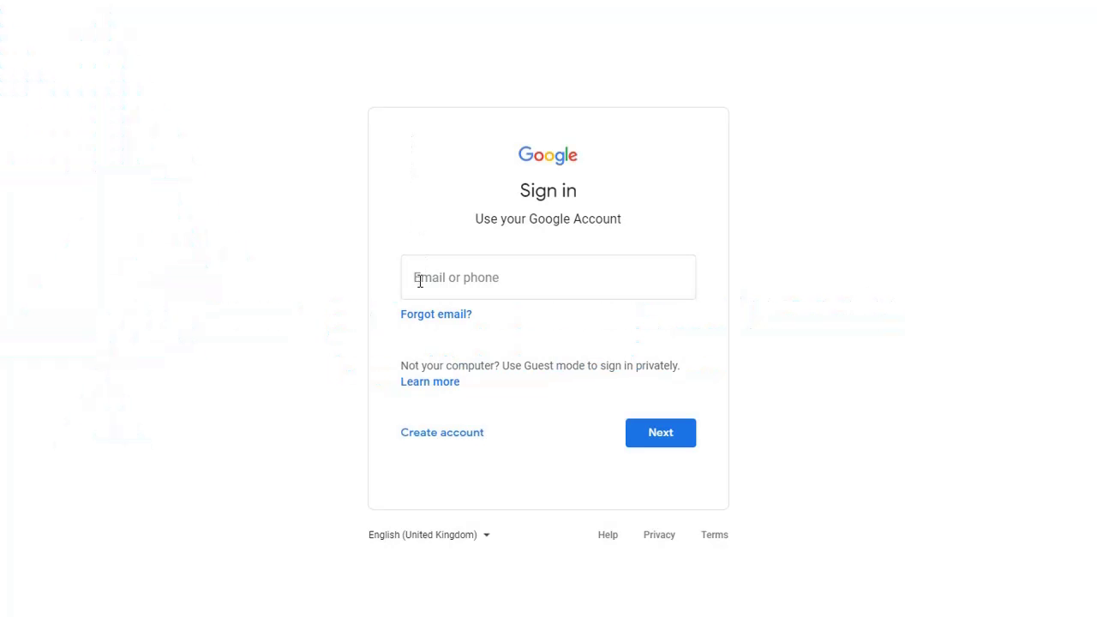
Step: Sign in to admin.google.com with the administrator's e-mail and account password
click(419, 279)
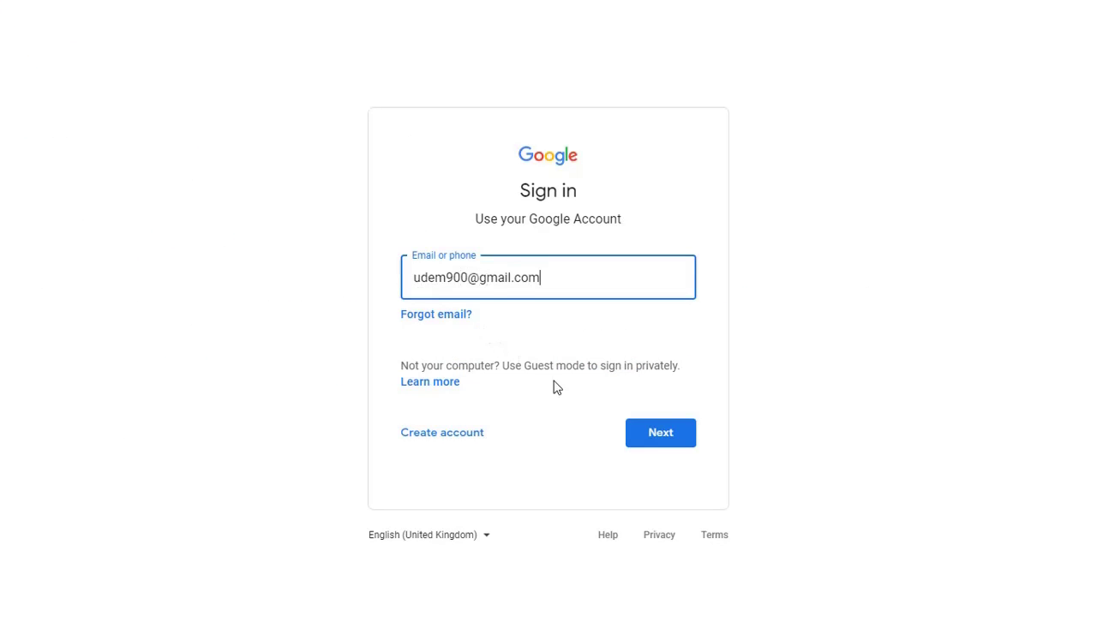
click(637, 435)
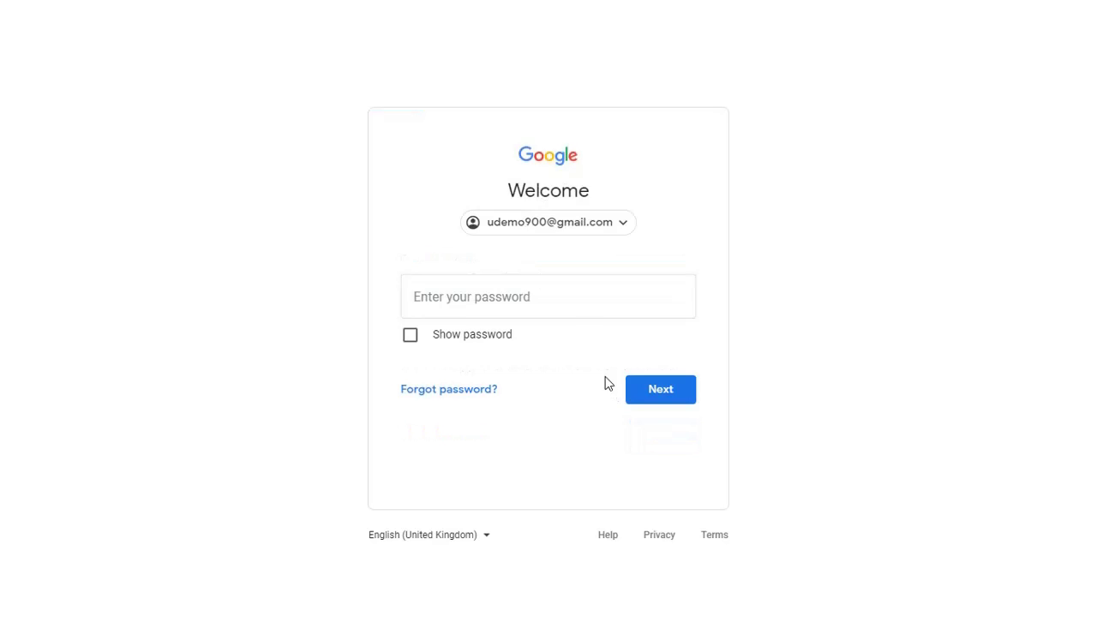
click(552, 295)
key(ctrl+v)
click(647, 391)
Step: Go to the SAML apps list under Apps in the admin menu
click(31, 29)
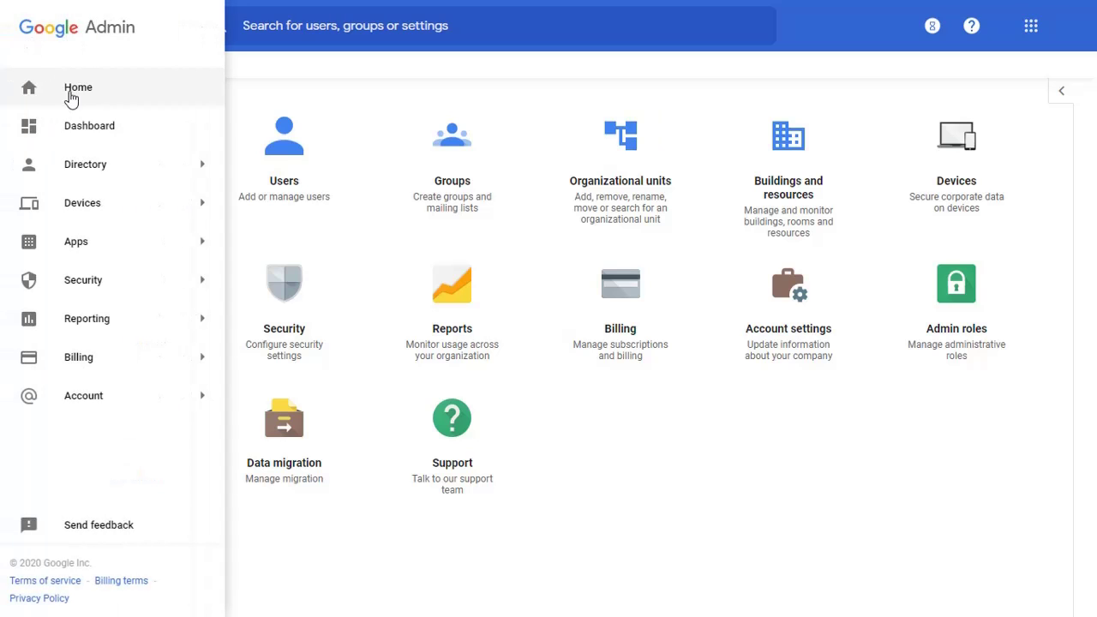
mouse_move(152, 238)
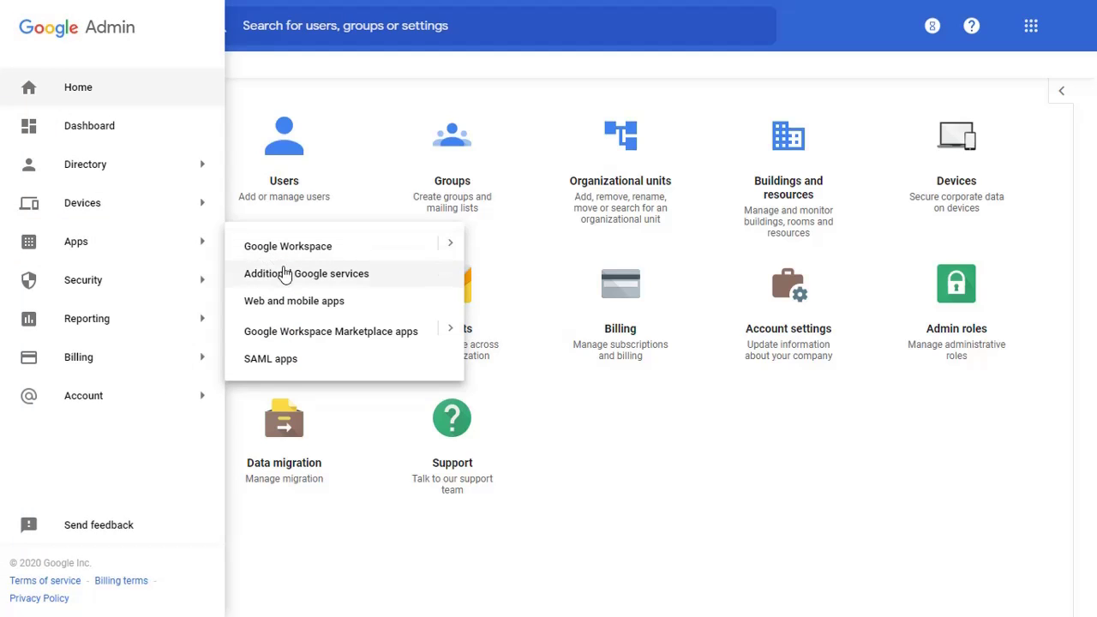
click(280, 359)
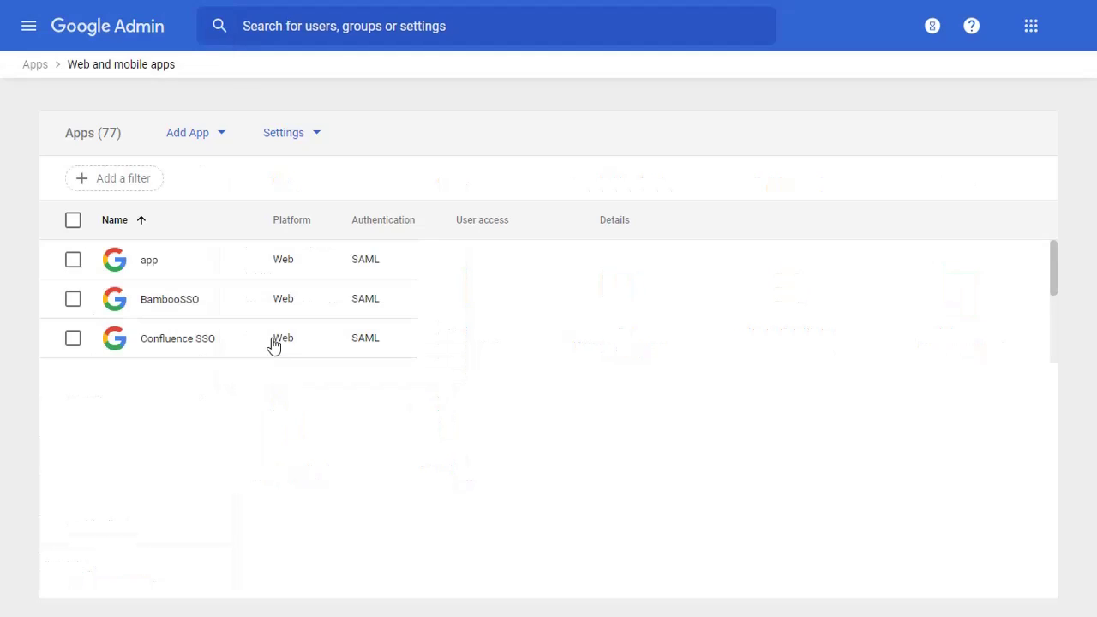
Step: Add a custom SAML app named 'Google' and continue past the Google IdP details
click(192, 142)
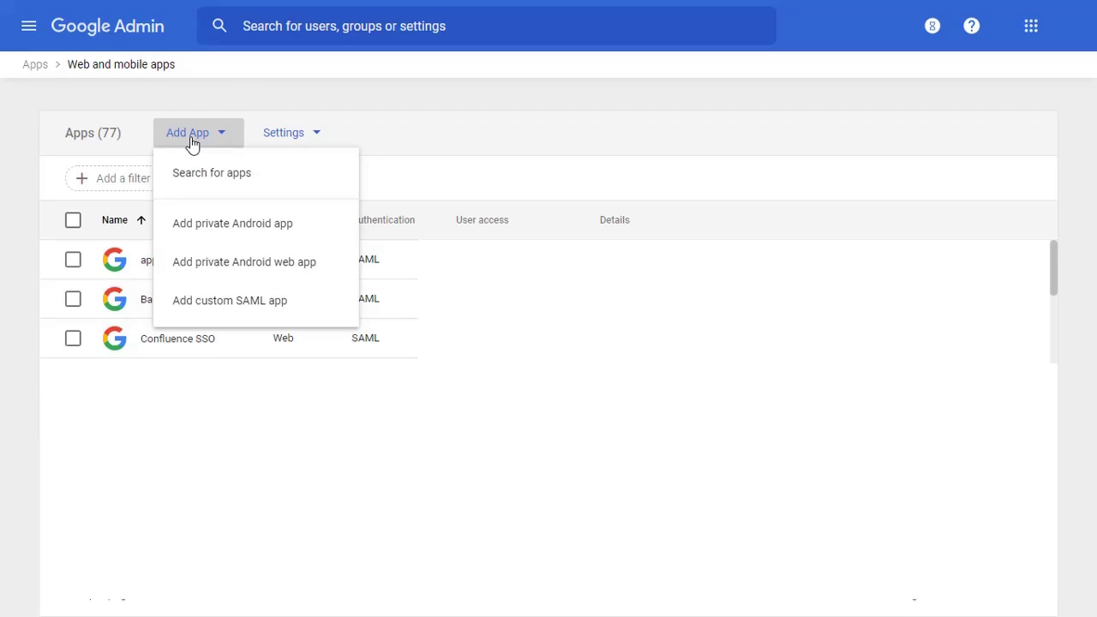
click(213, 314)
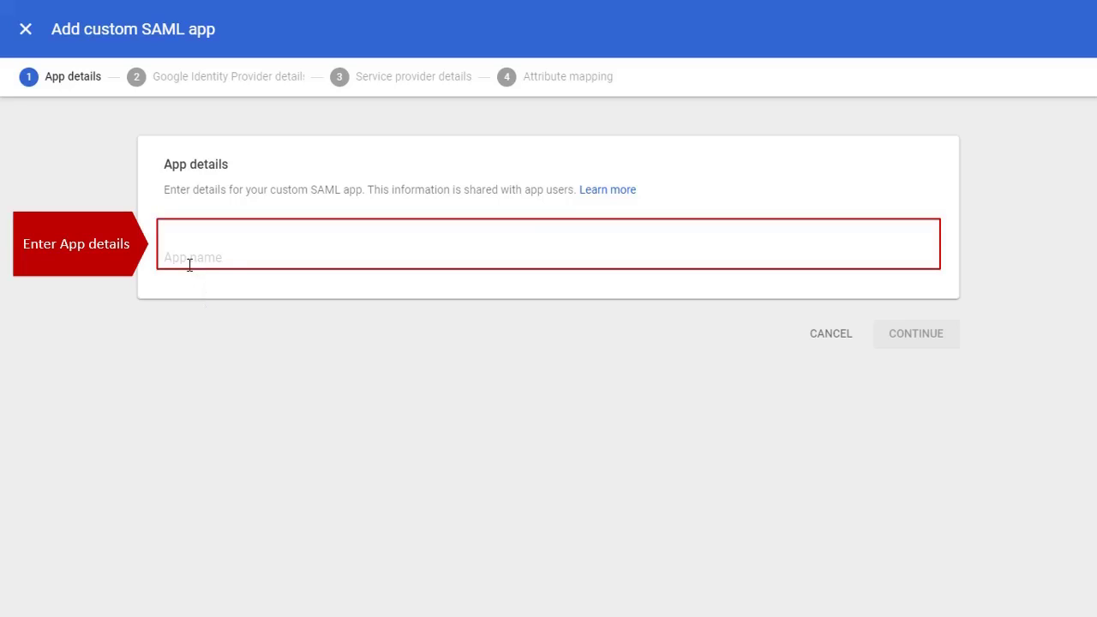
click(188, 261)
text(Google)
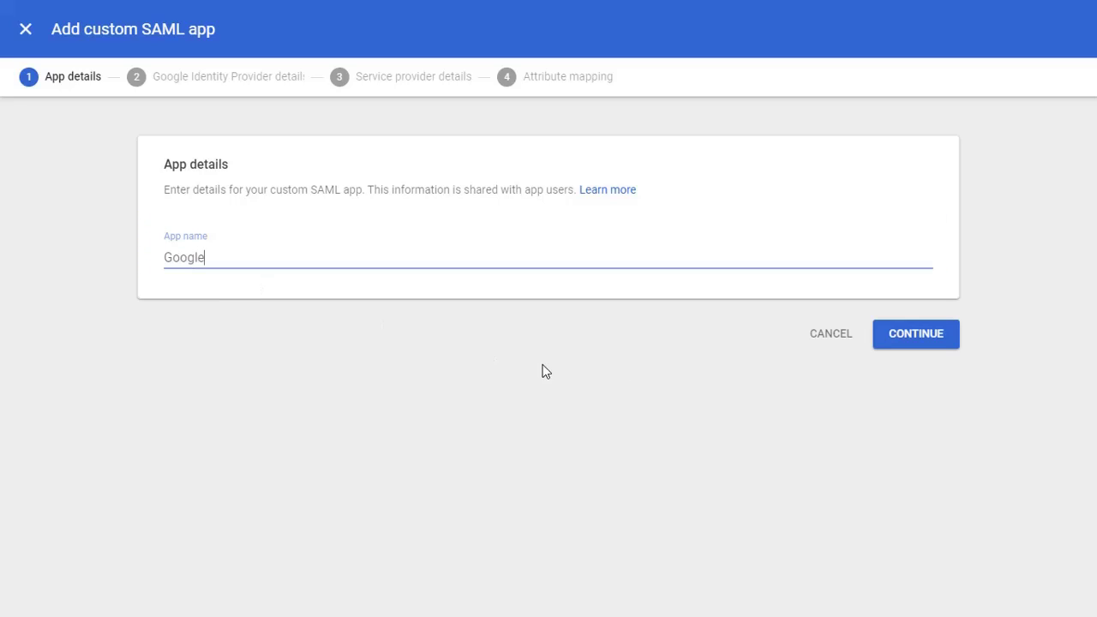
click(894, 335)
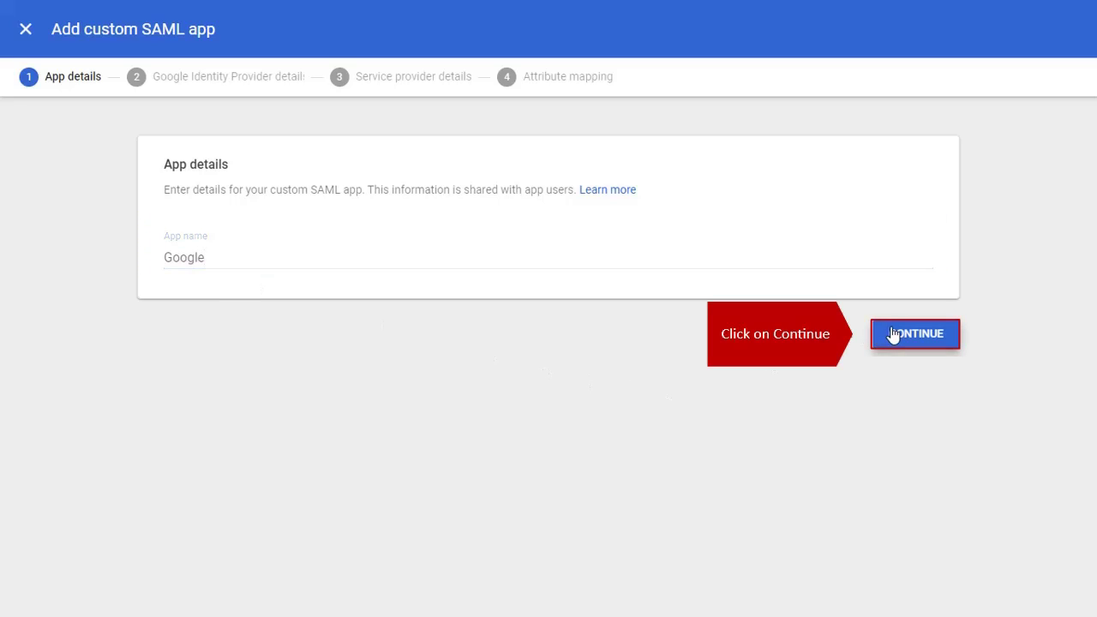
scroll(876, 362, down, 3)
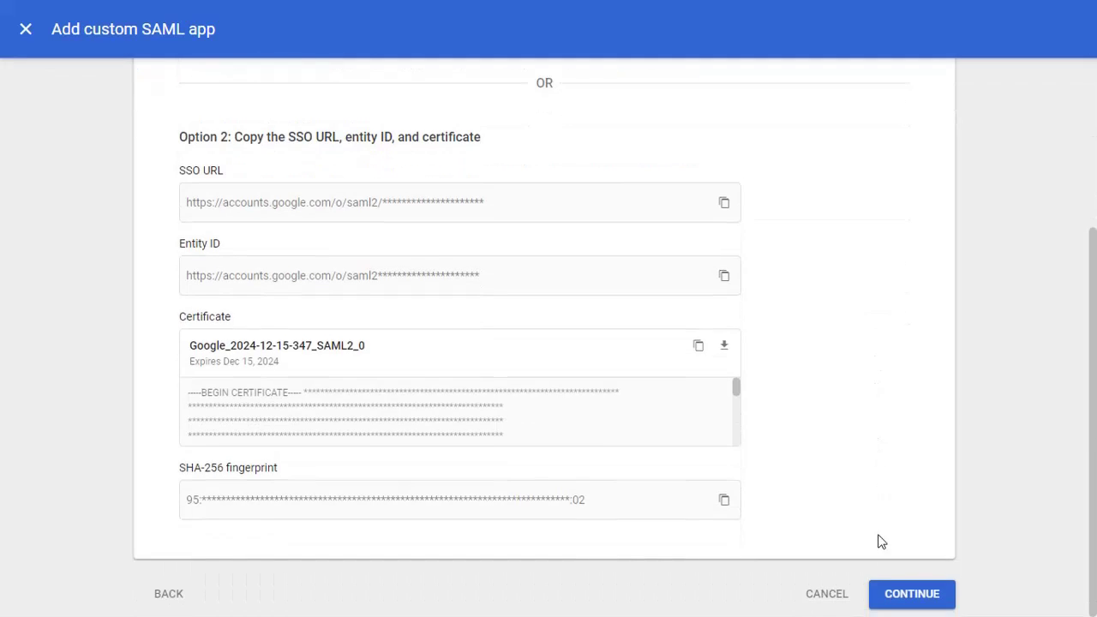
click(884, 593)
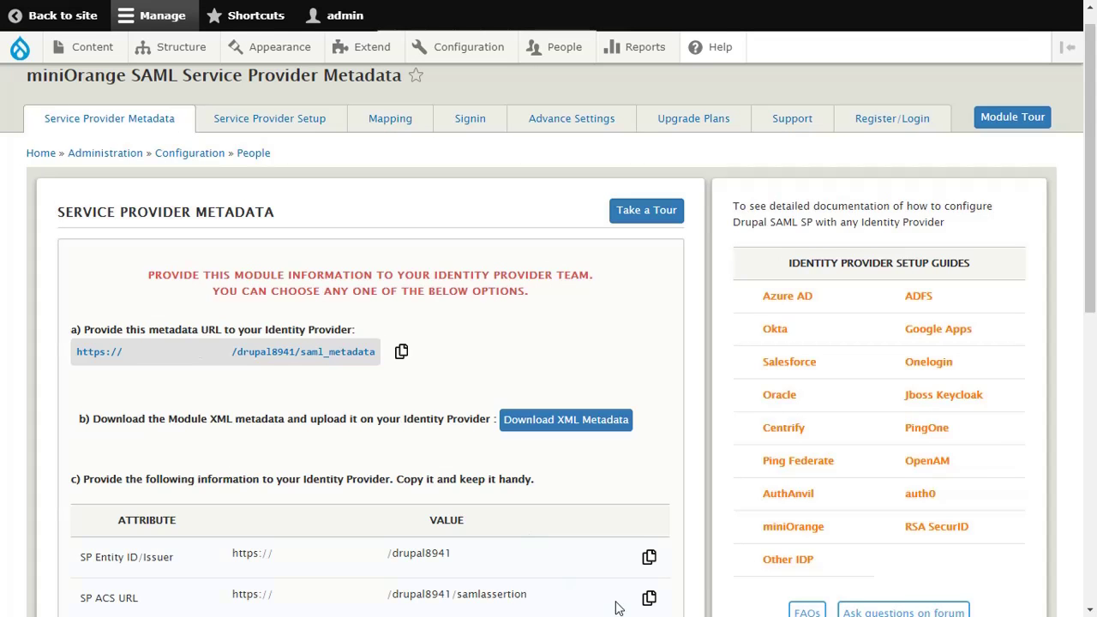
Step: Paste Drupal's SP ACS URL into Google's ACS URL field, then copy the SP Entity ID
click(649, 599)
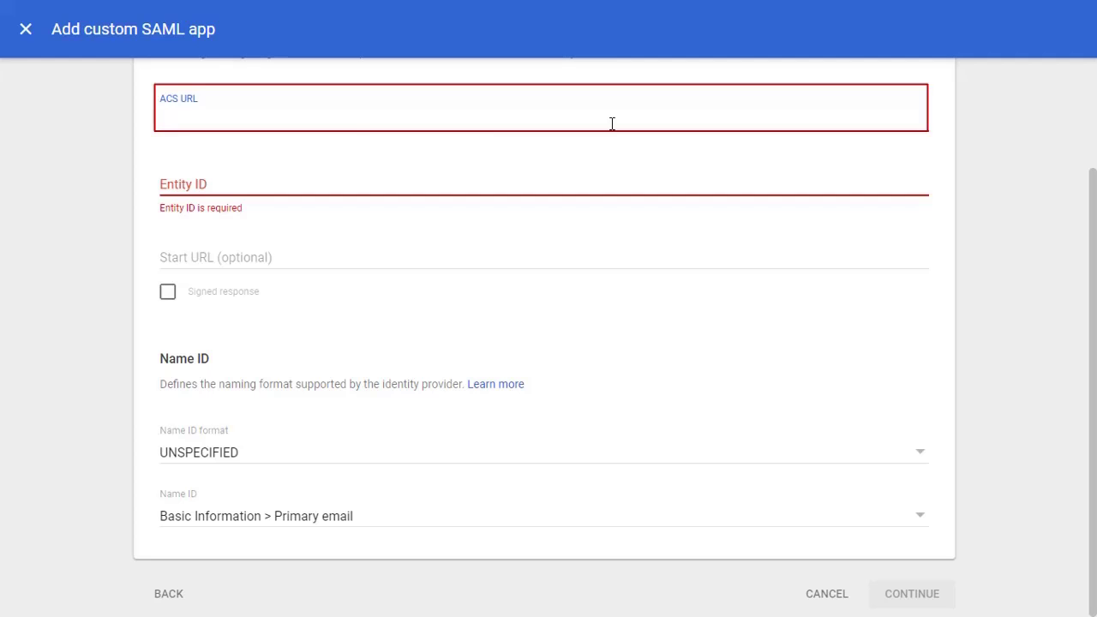
key(ctrl+v)
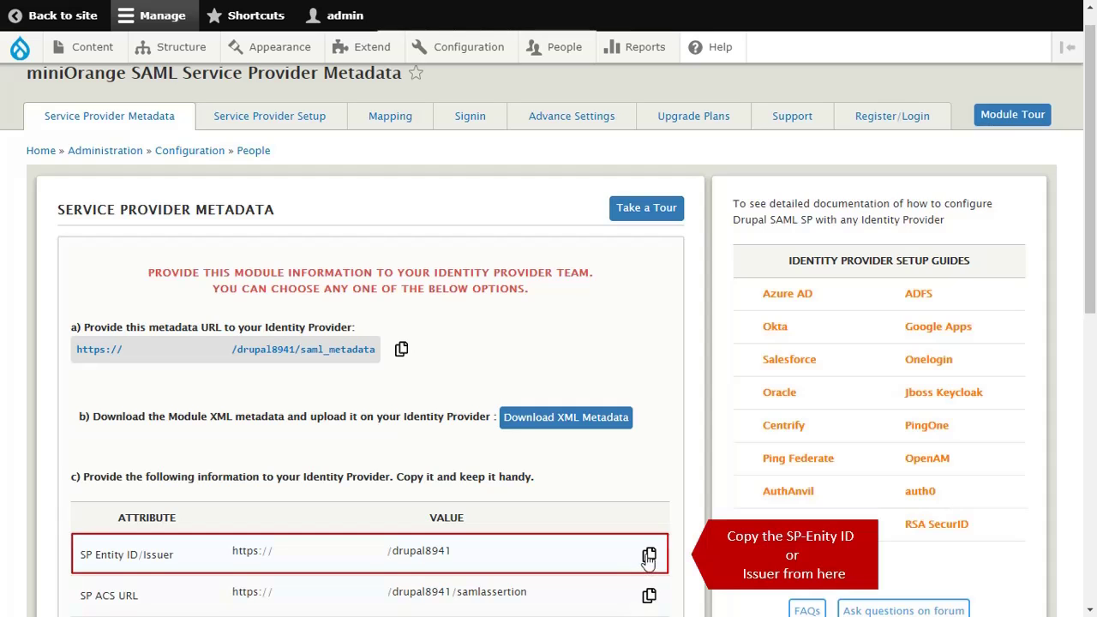
click(649, 557)
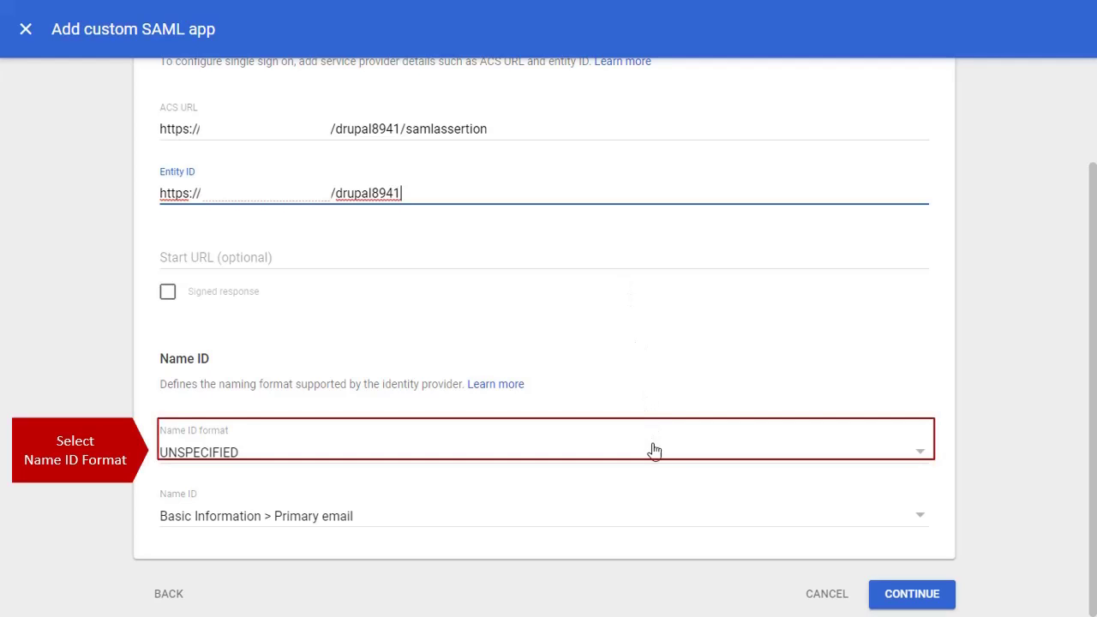
Step: Set the Name ID format to EMAIL and move on to attribute mapping
click(654, 459)
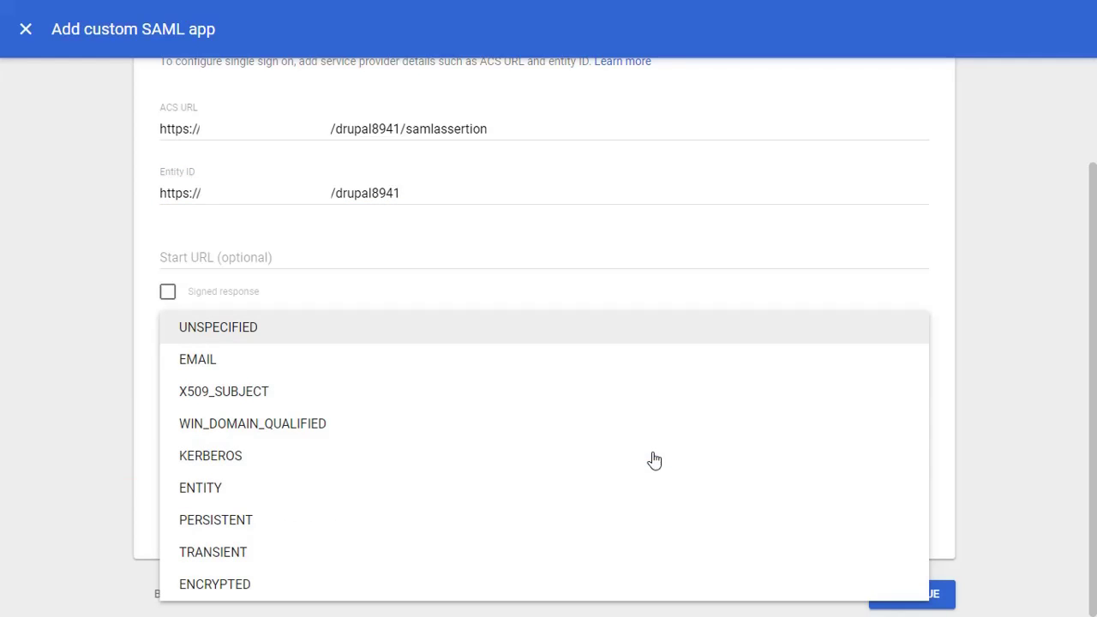
click(620, 373)
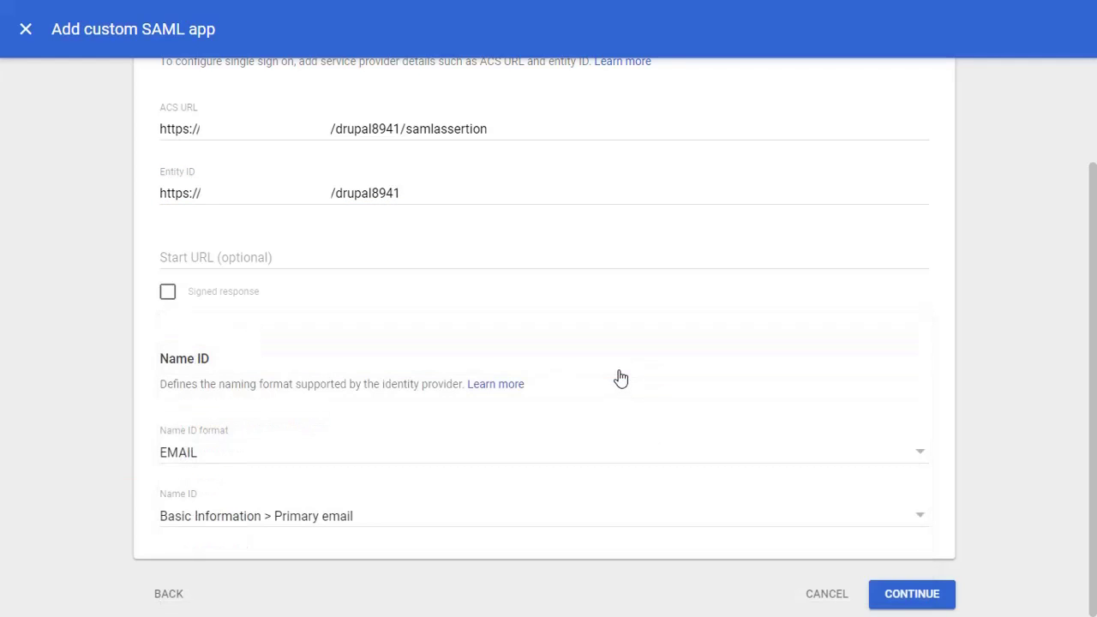
click(888, 594)
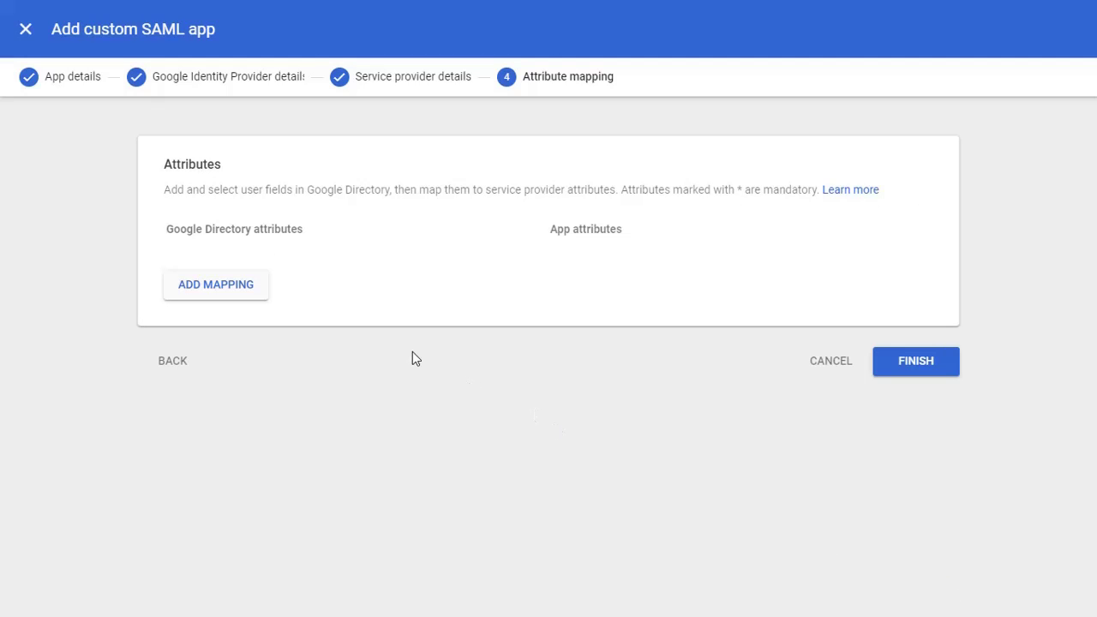
Step: Map First name to 'firstname' and Last name to 'lastname'
click(231, 291)
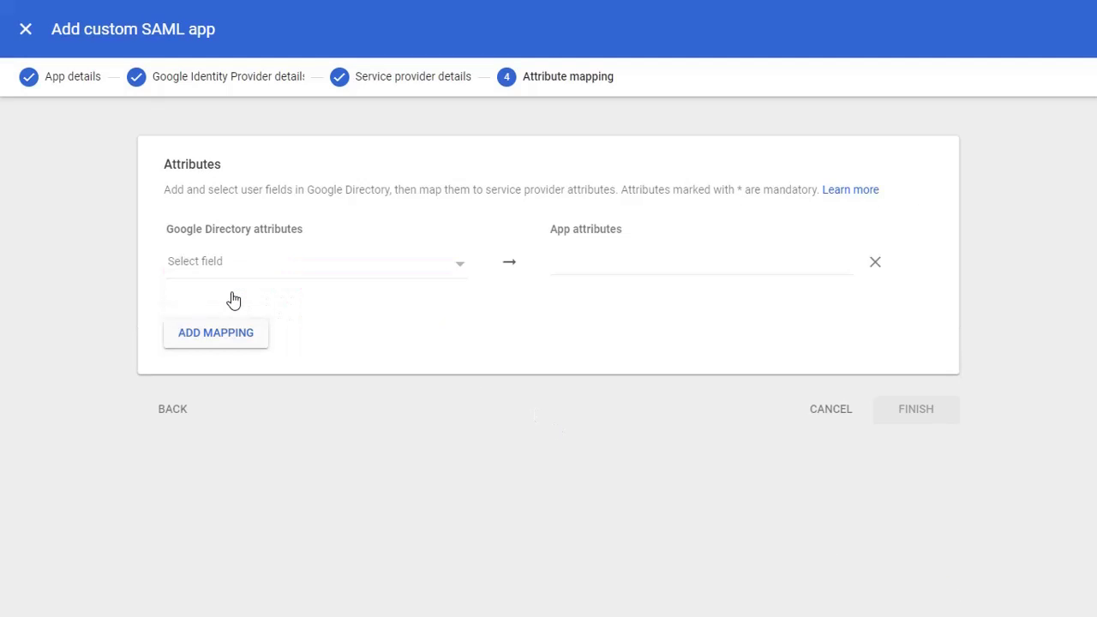
click(229, 273)
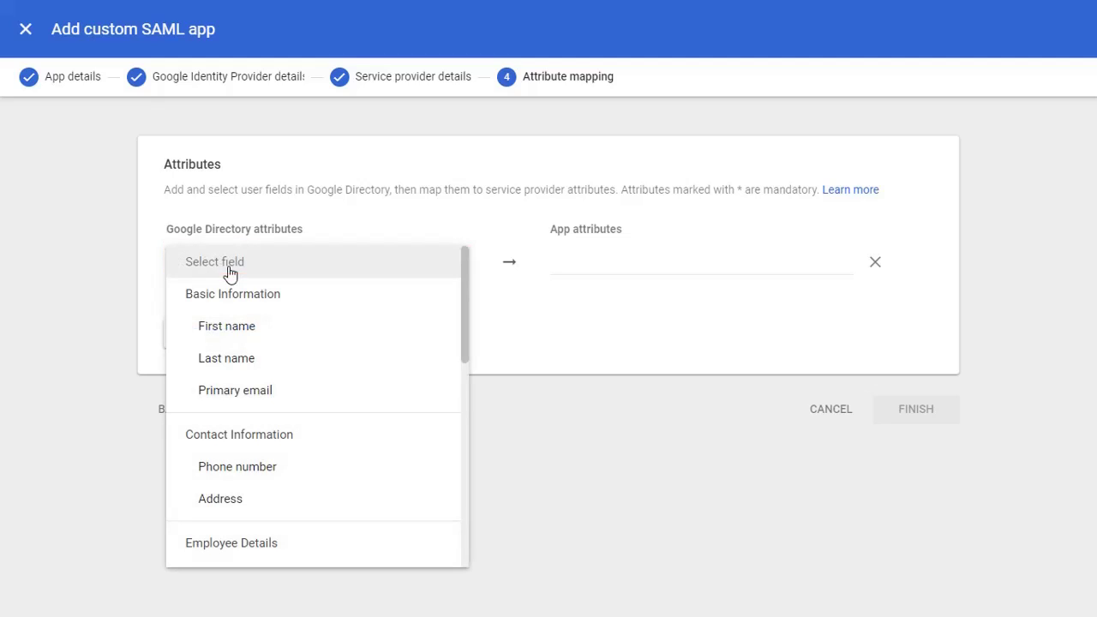
click(228, 325)
click(576, 275)
text(firstname)
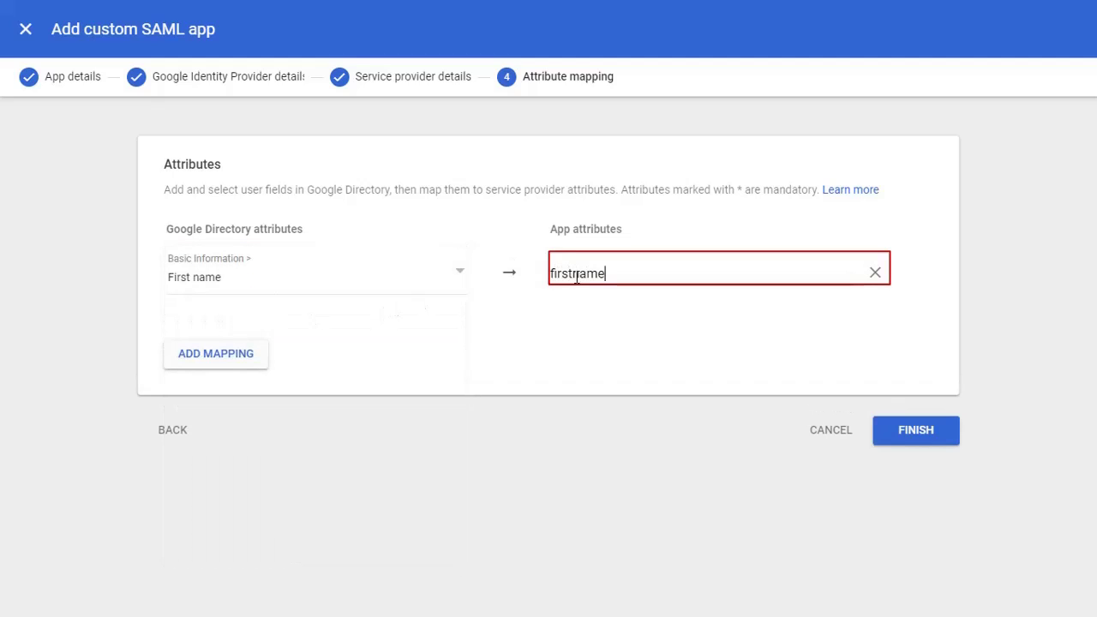
click(216, 354)
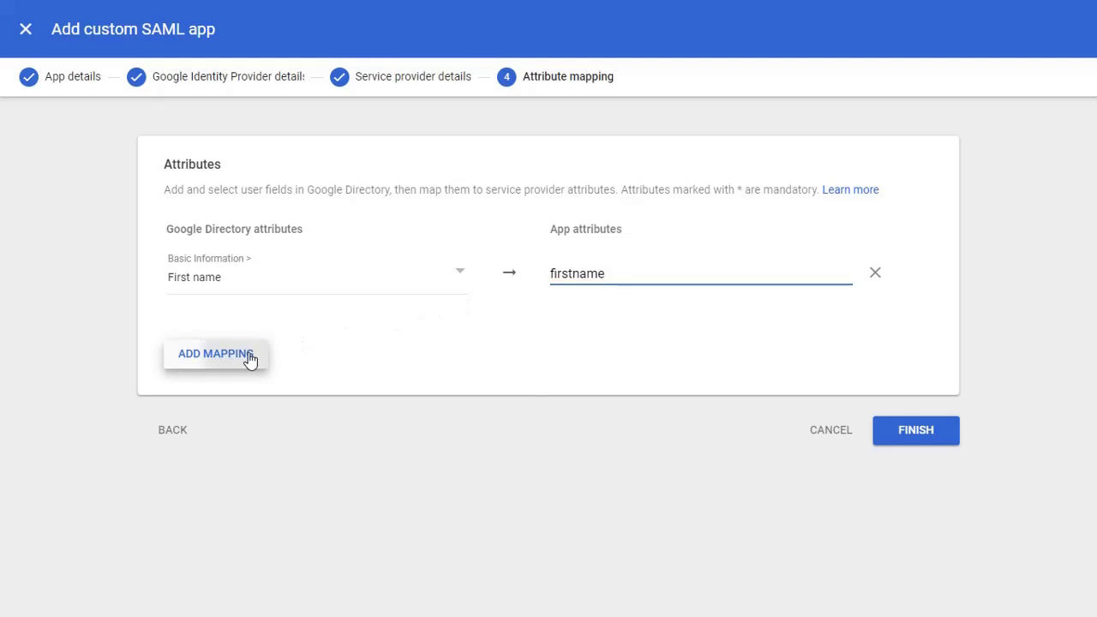
click(241, 336)
click(243, 393)
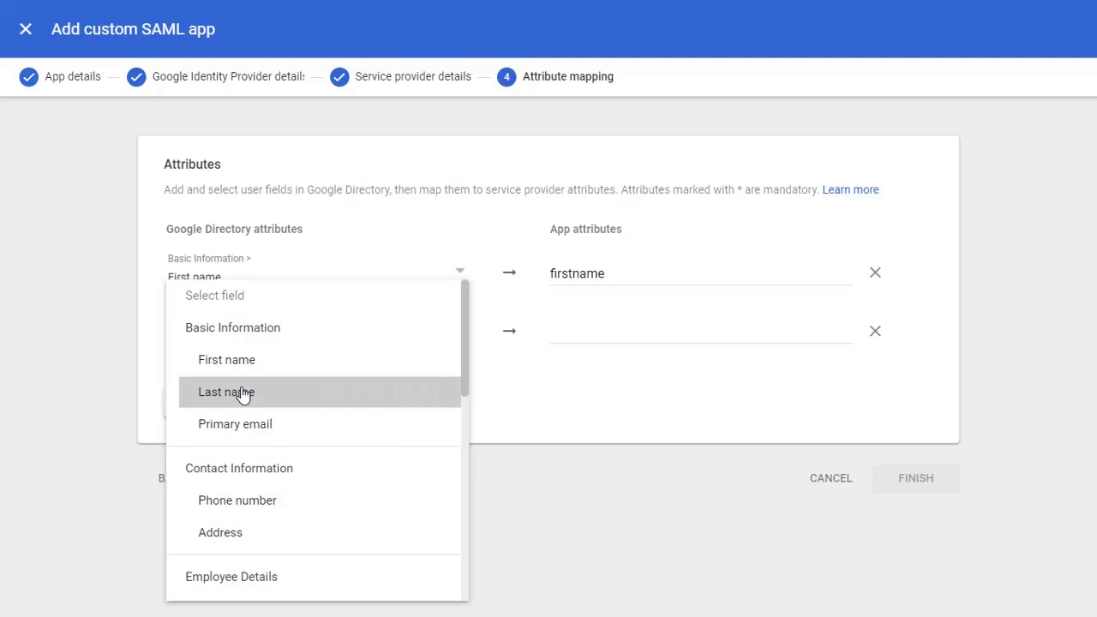
click(554, 340)
text(lastname)
Step: Map Primary email to 'email' and finish the SAML app
click(247, 428)
click(262, 410)
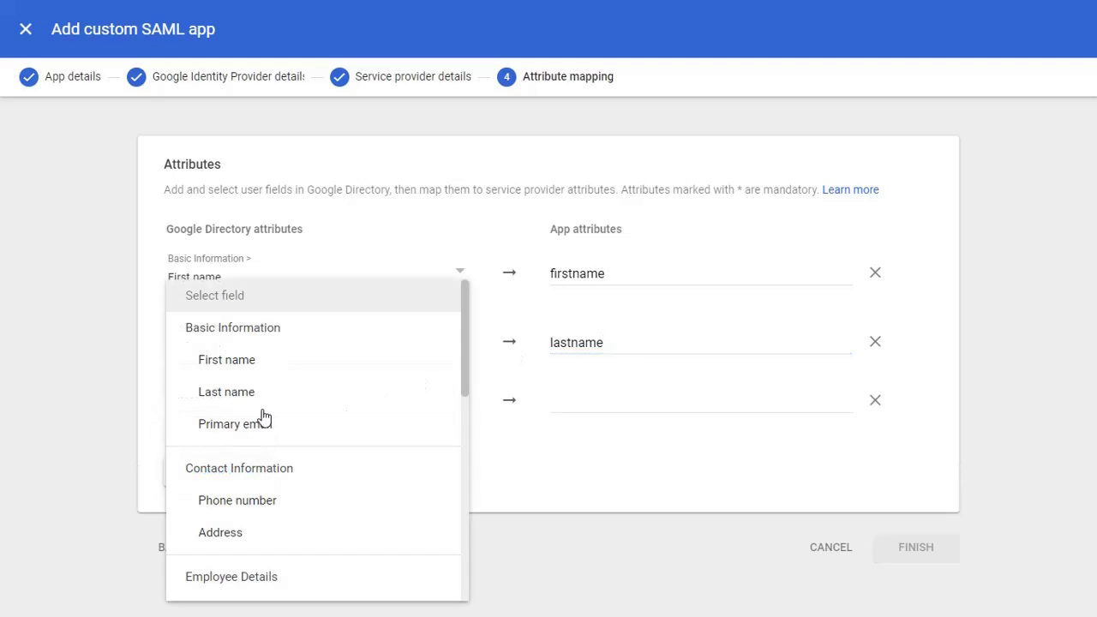
click(263, 426)
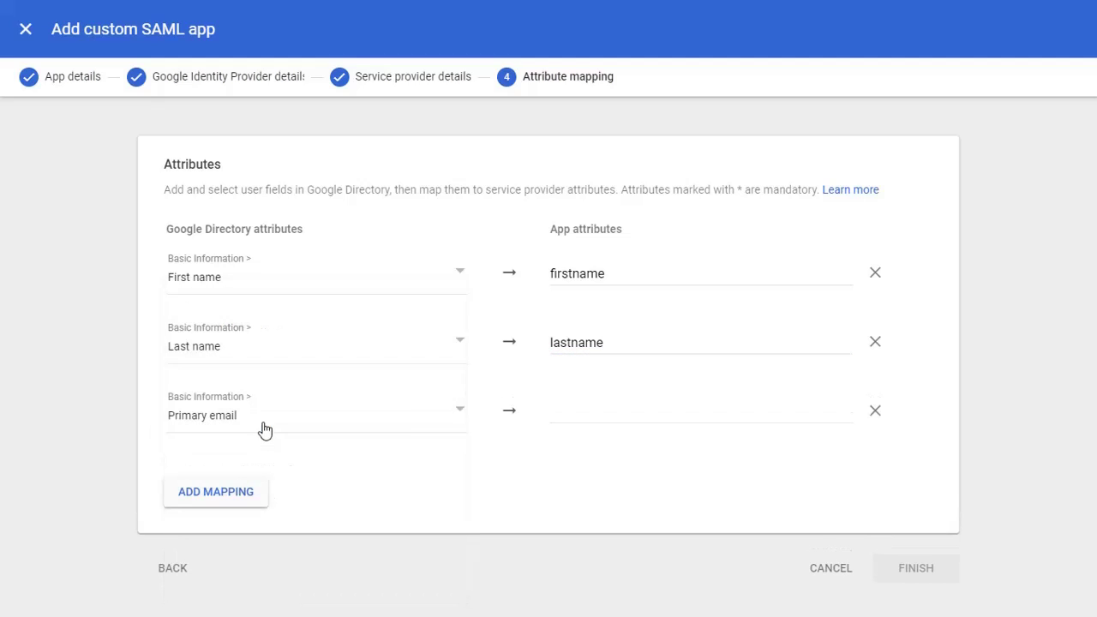
click(557, 411)
text(email)
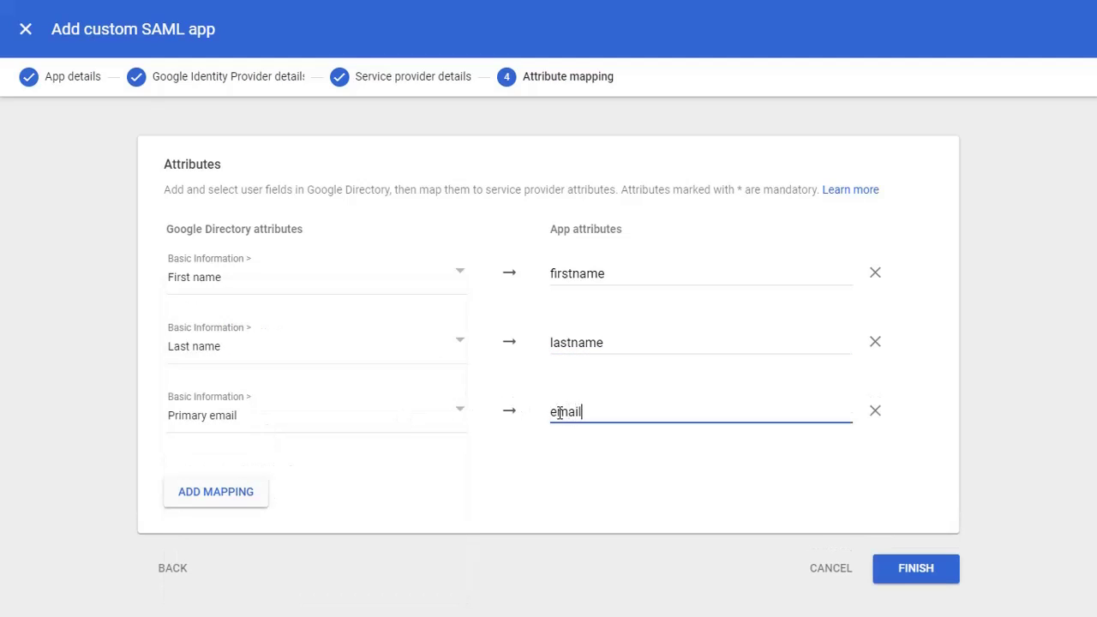
click(914, 569)
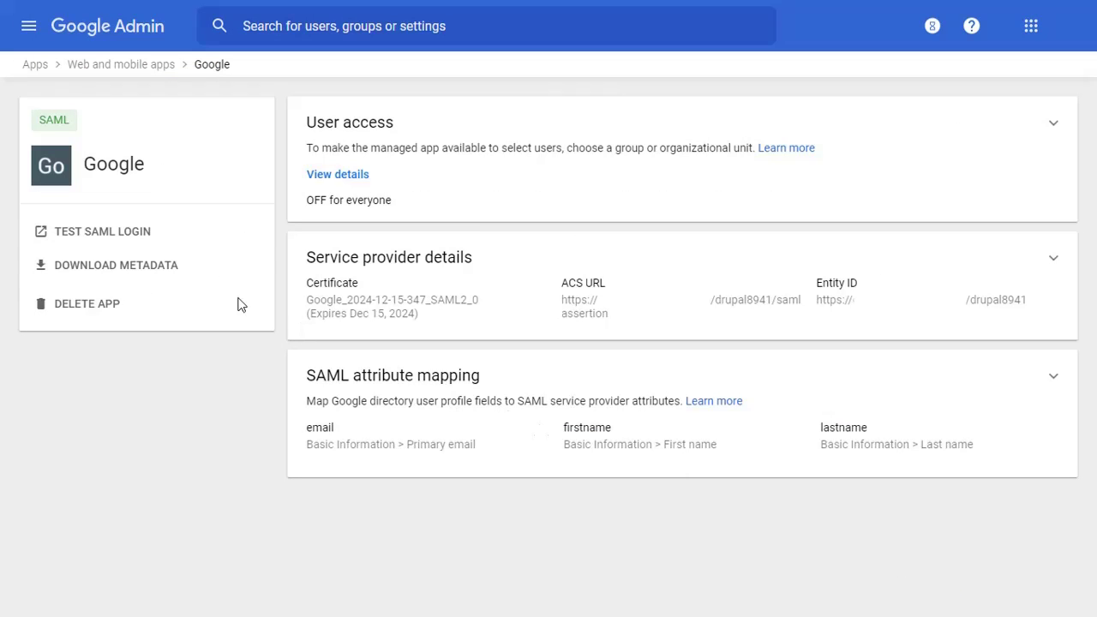
Step: Download the app's Google IdP metadata file and close the dialog
click(169, 268)
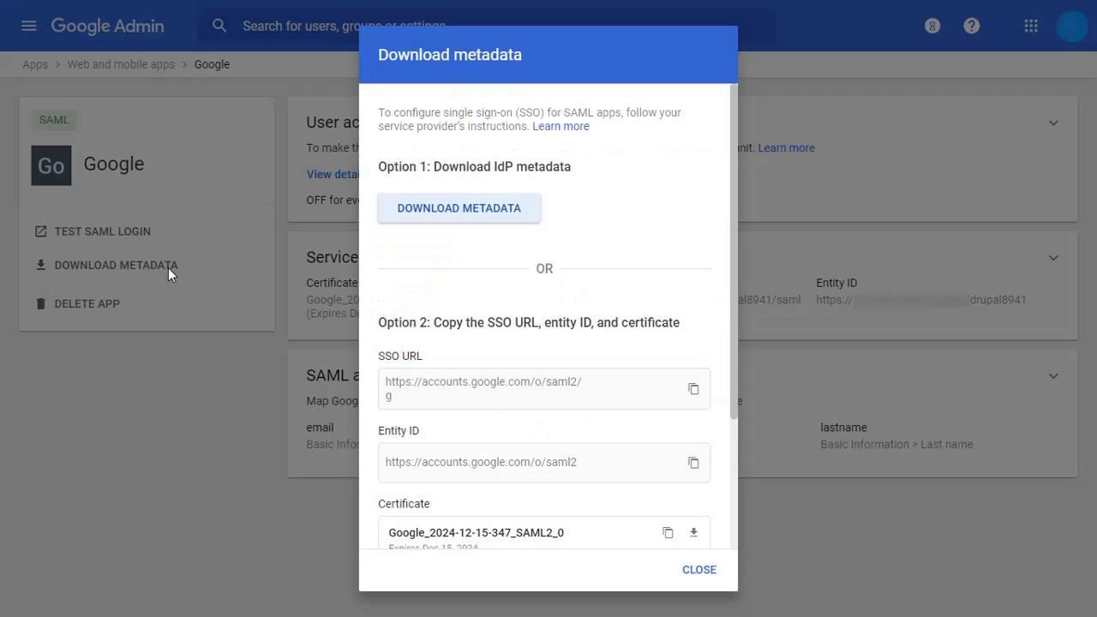
click(432, 217)
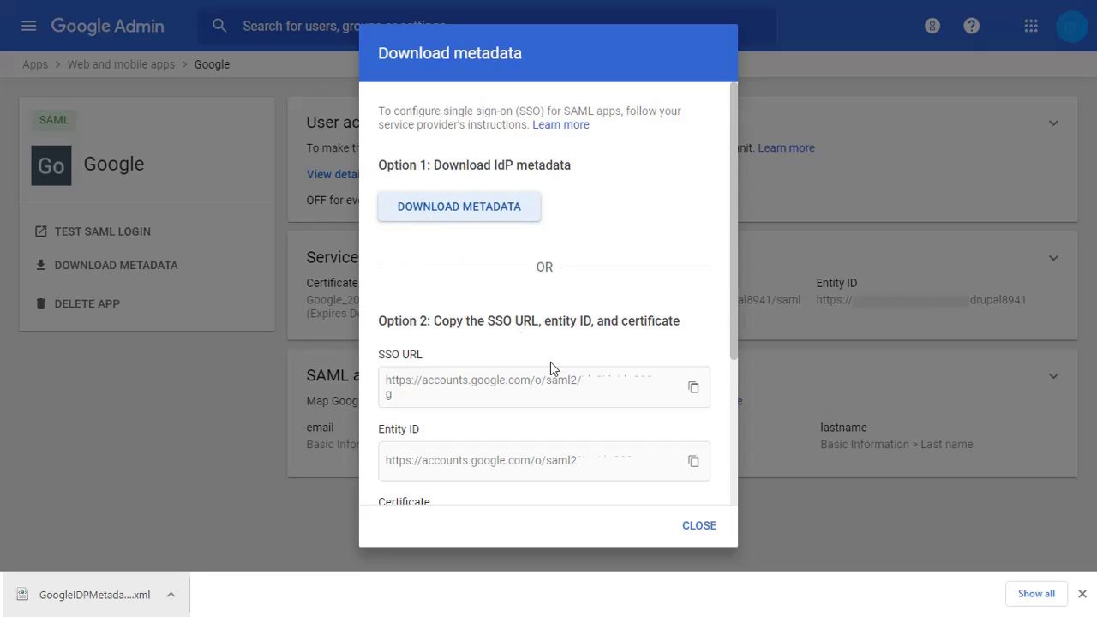
click(692, 525)
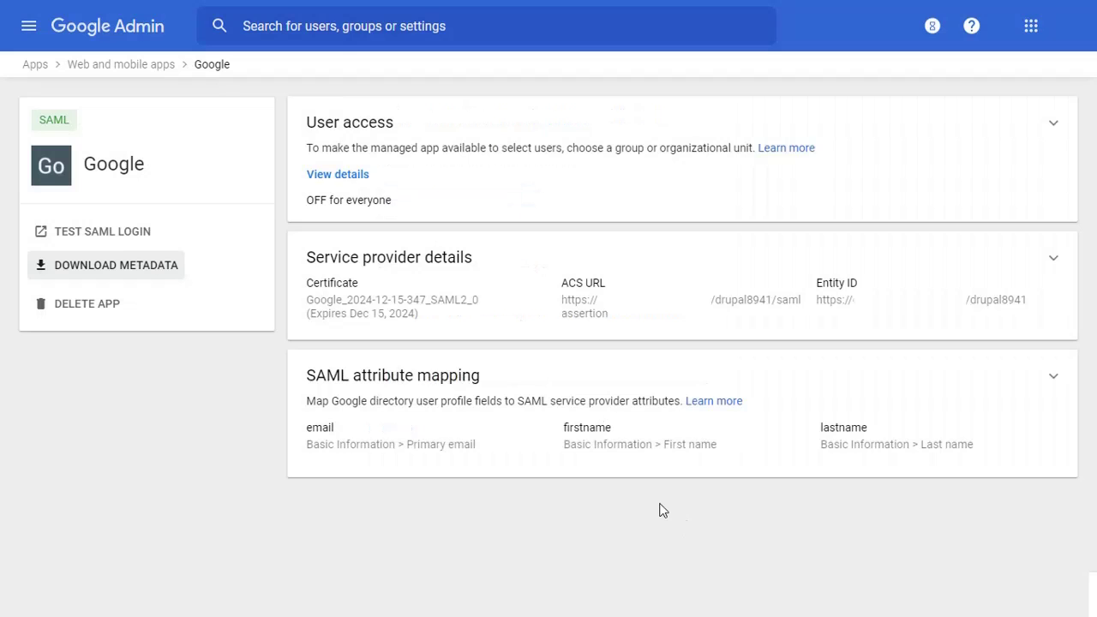
Step: Set the Google app's user access service status to ON for everyone and save
click(345, 202)
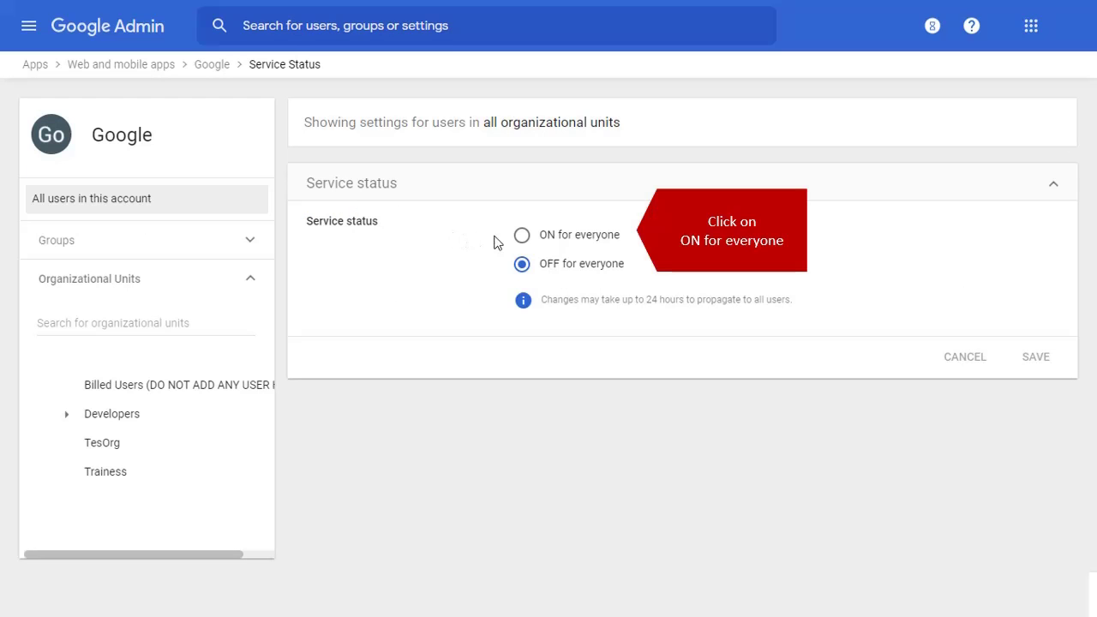
click(523, 238)
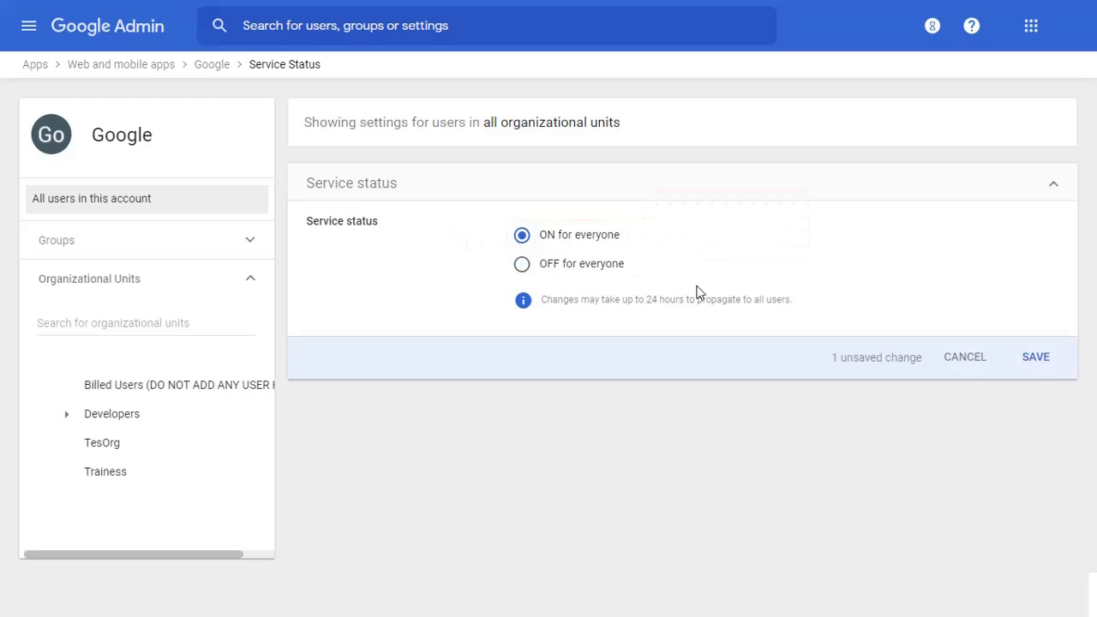
click(1035, 357)
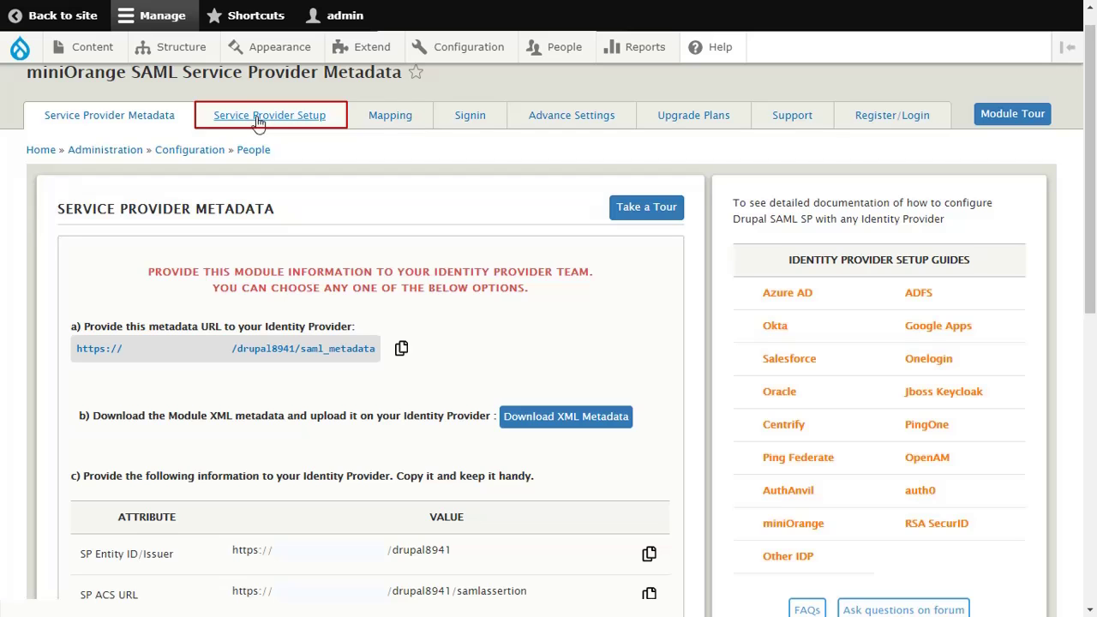
Step: Upload GoogleIDPMetadata.xml under Upload IDP Metadata on the Service Provider Setup tab
click(258, 124)
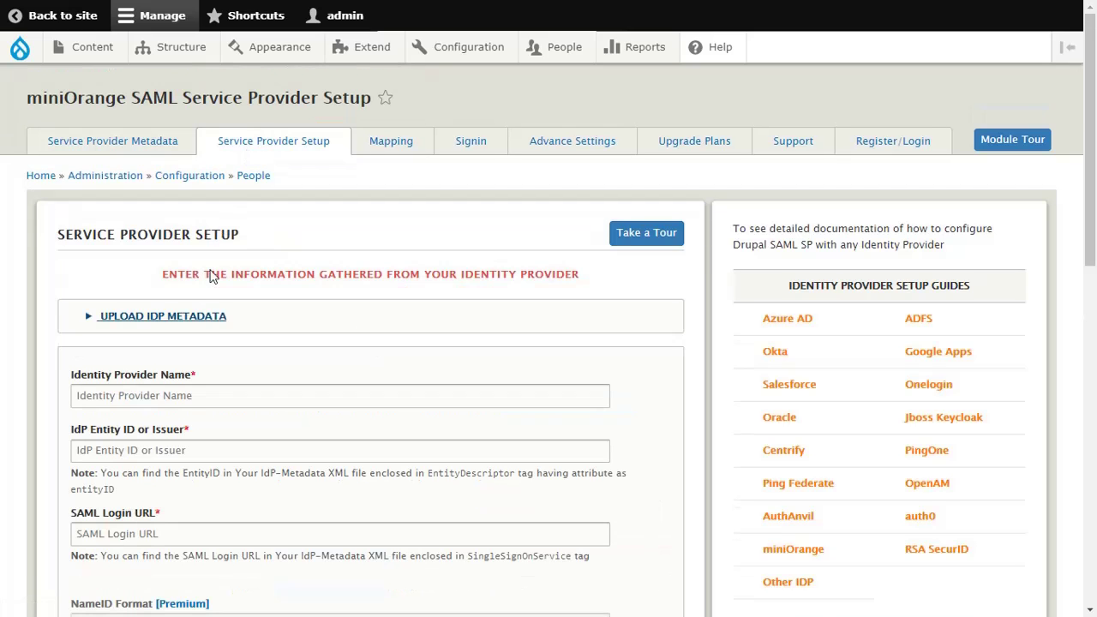
click(196, 316)
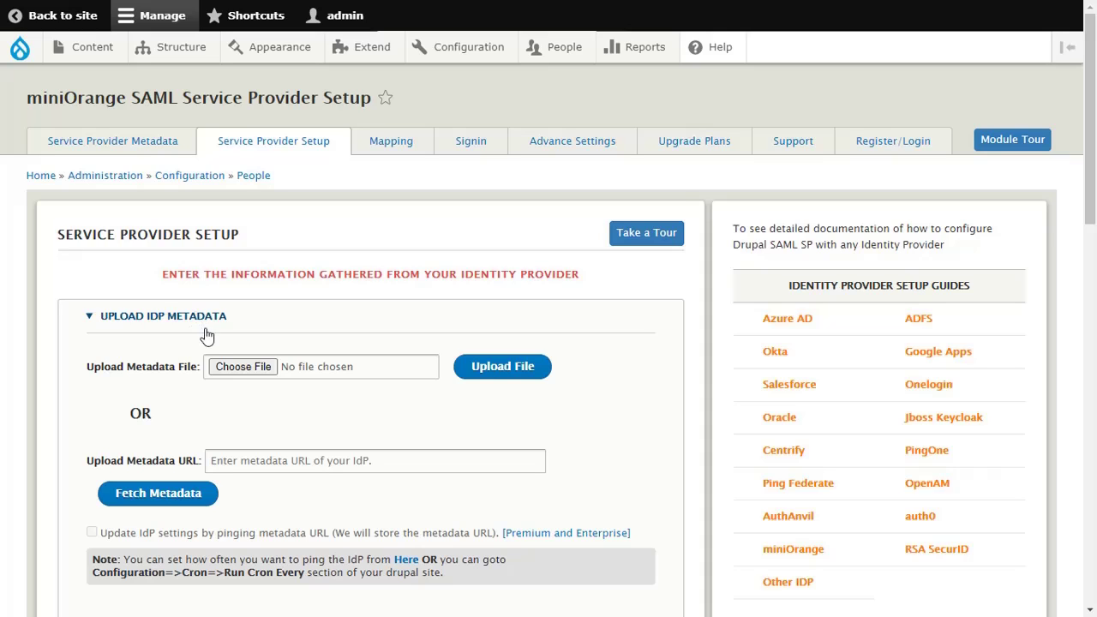
click(237, 364)
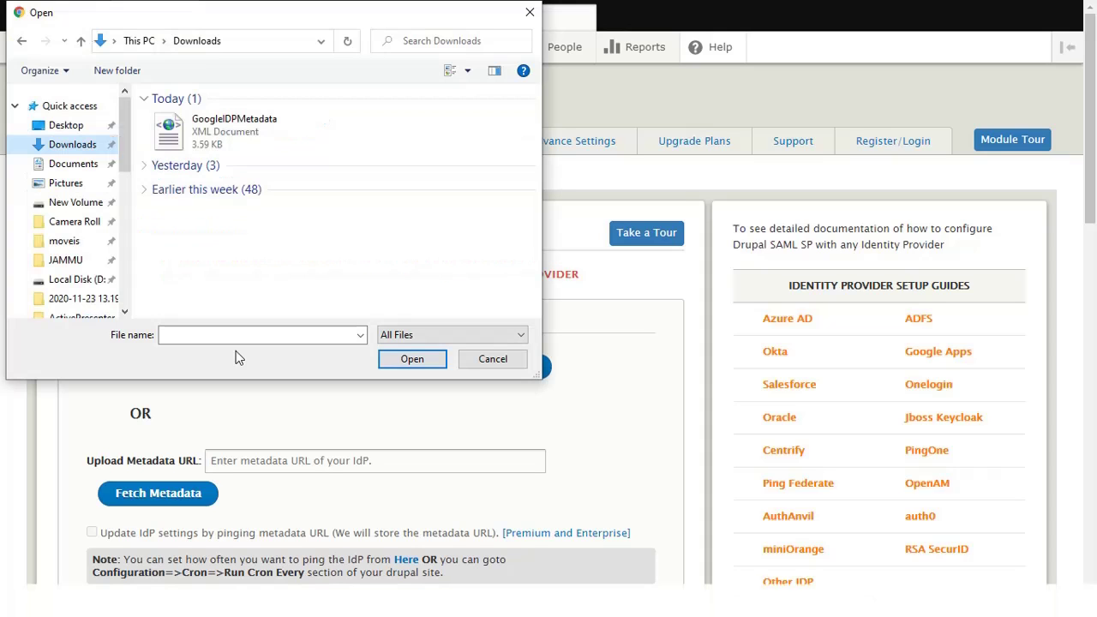
click(217, 136)
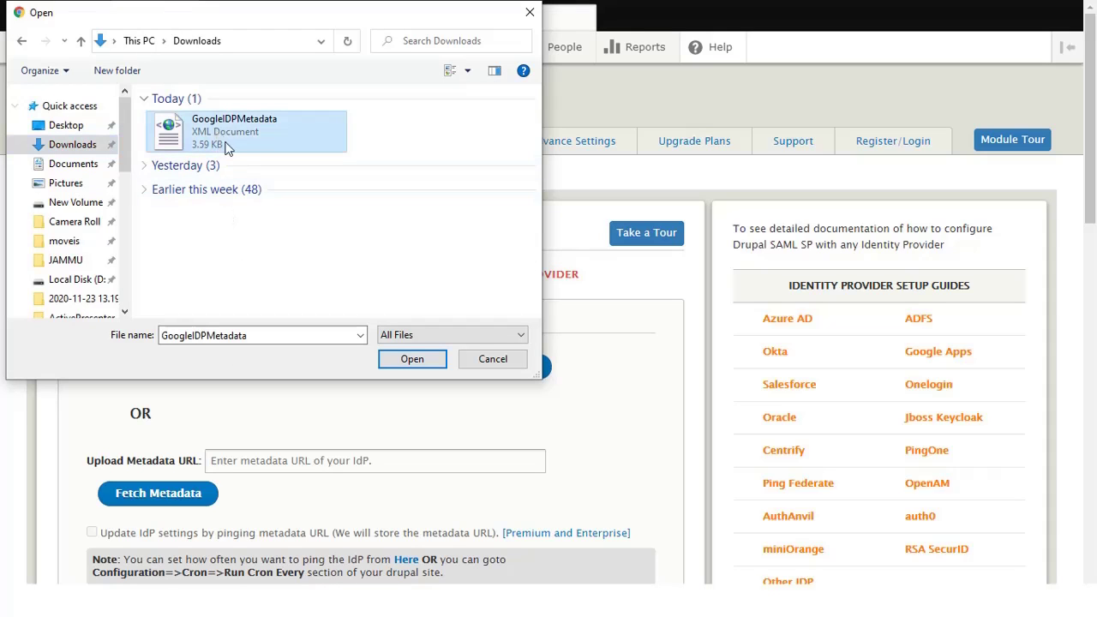
click(399, 360)
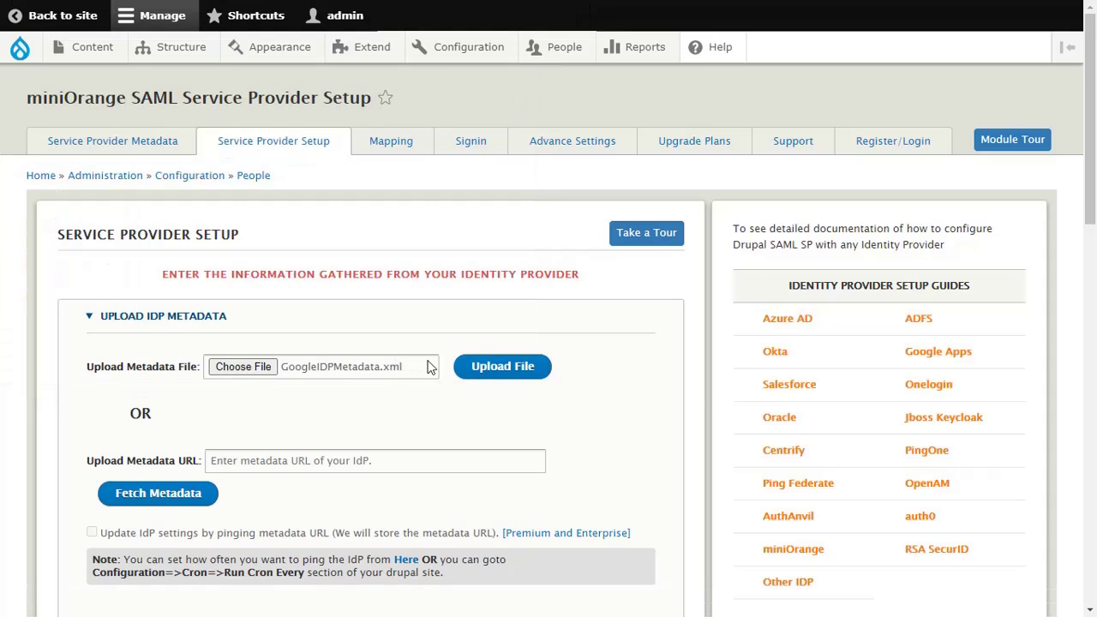
click(485, 374)
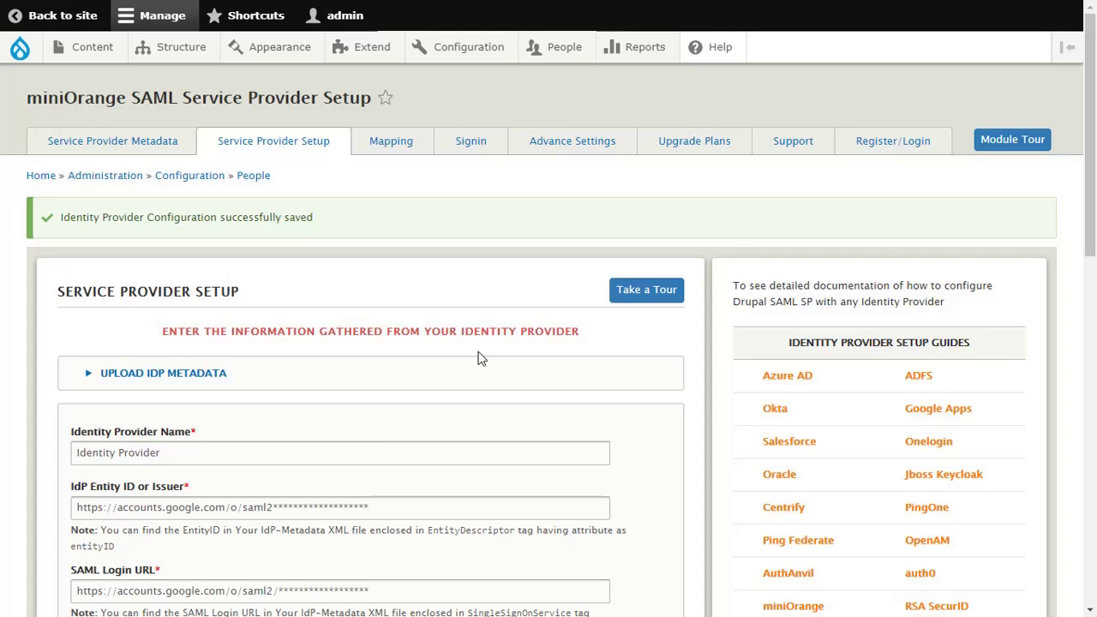
Step: Change the Identity Provider Name to 'Google', tick 'Enable login with SAML', and save the configuration
triple_click(476, 449)
text(Google)
scroll(475, 479, down, 15)
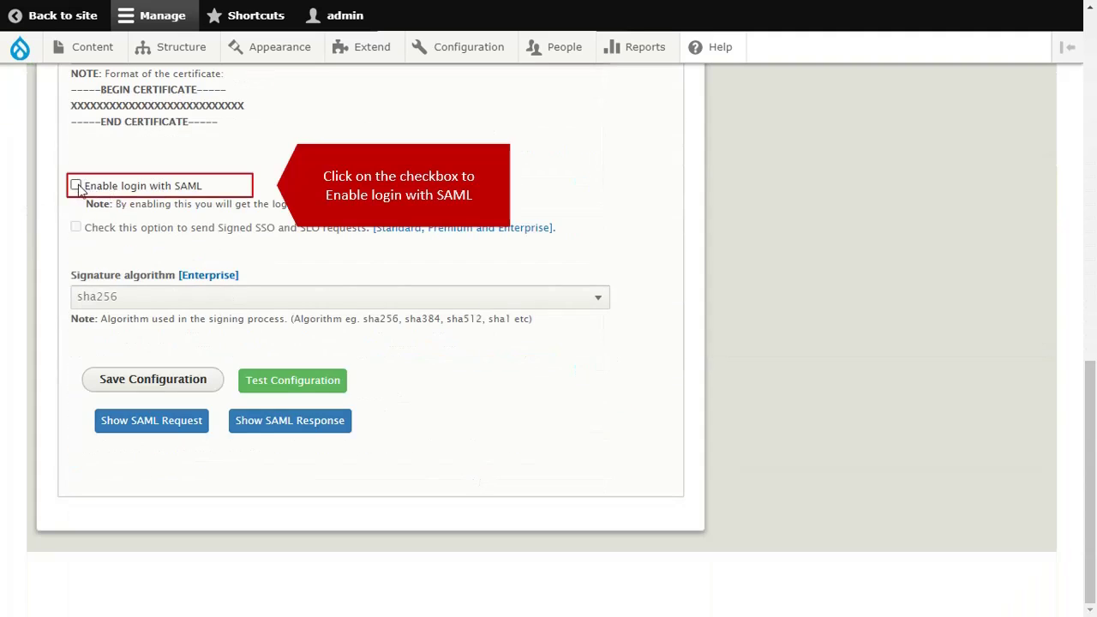
click(76, 187)
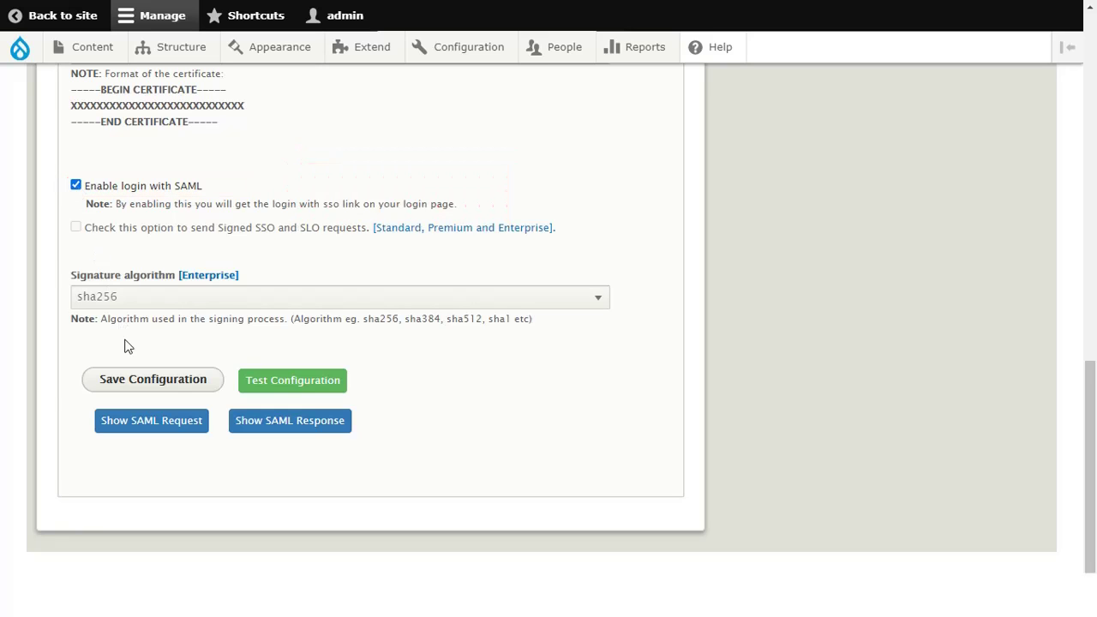
click(135, 378)
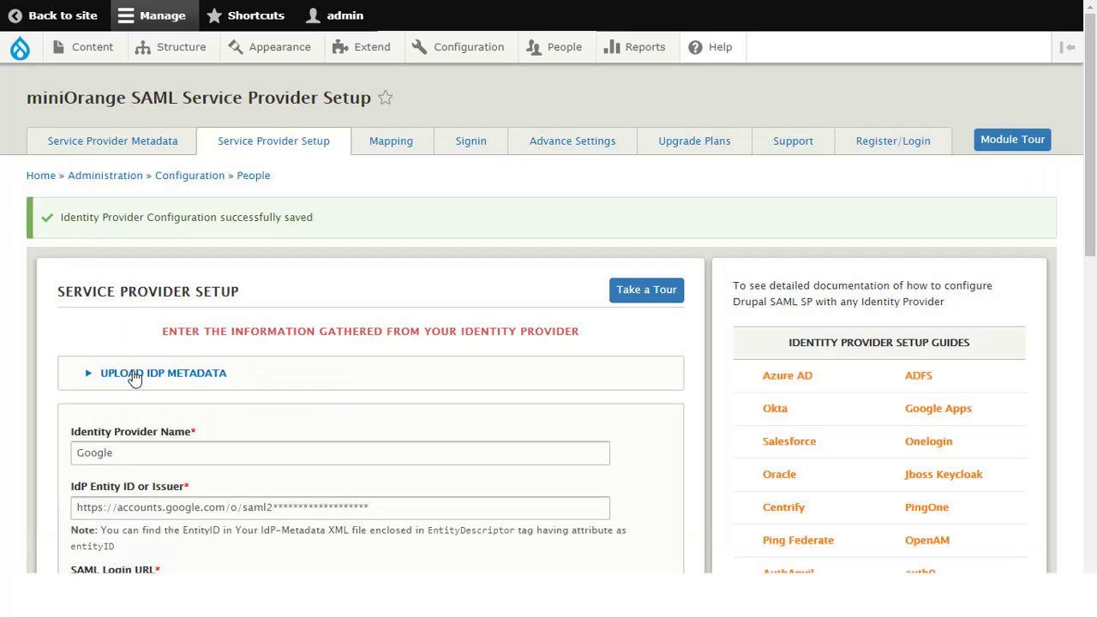
scroll(133, 377, down, 10)
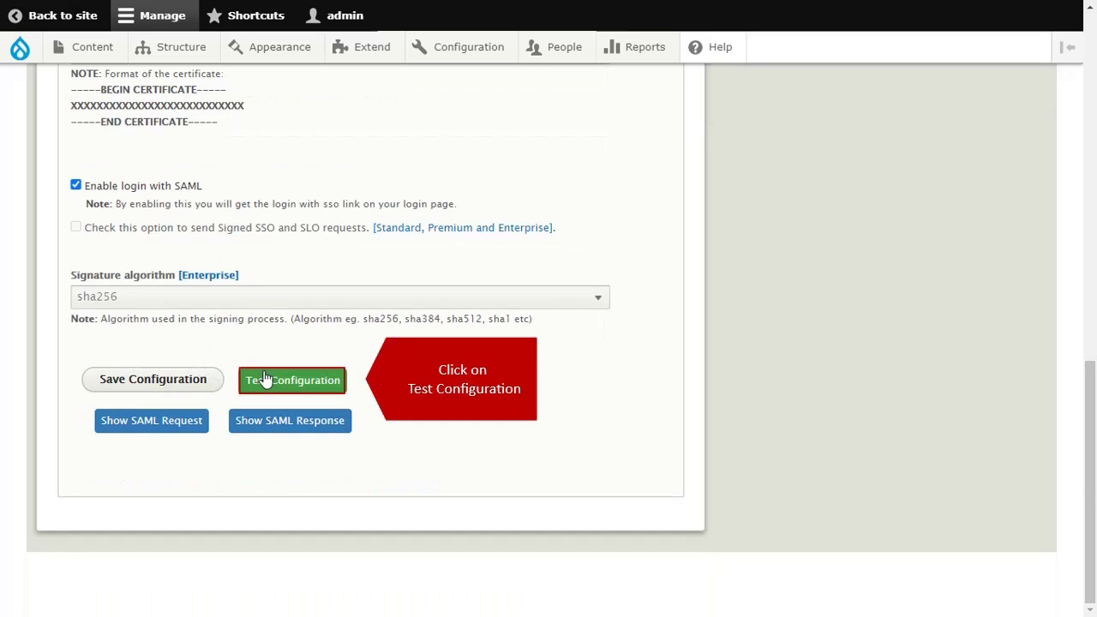
Step: Run the SAML test, confirm TEST SUCCESSFUL with NameID, firstname, lastname and email attributes, then close it
click(265, 379)
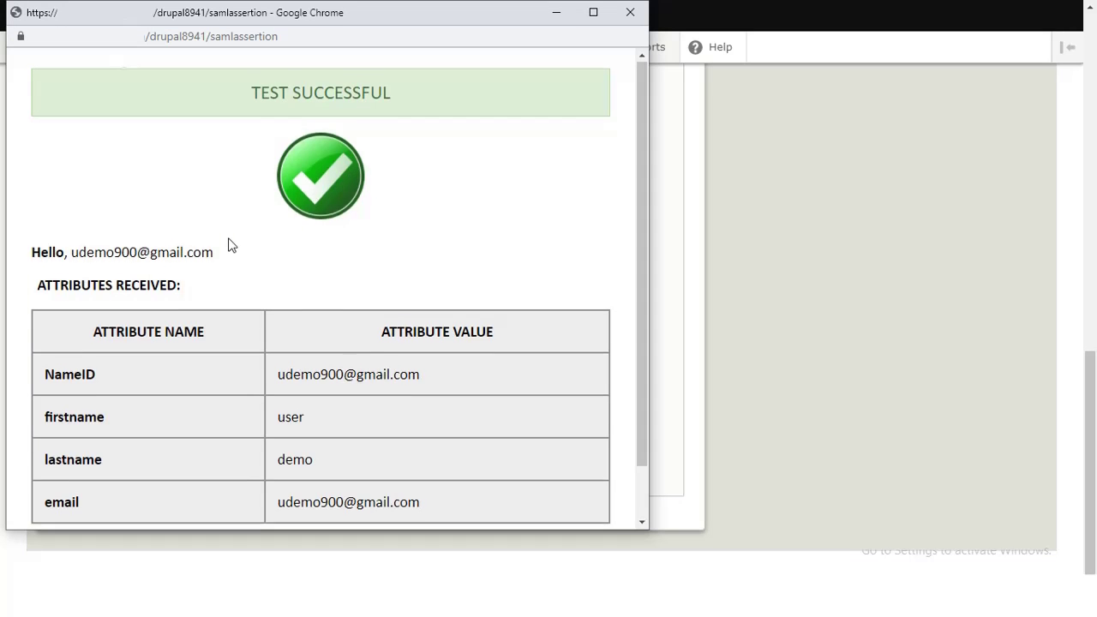
scroll(229, 245, down, 2)
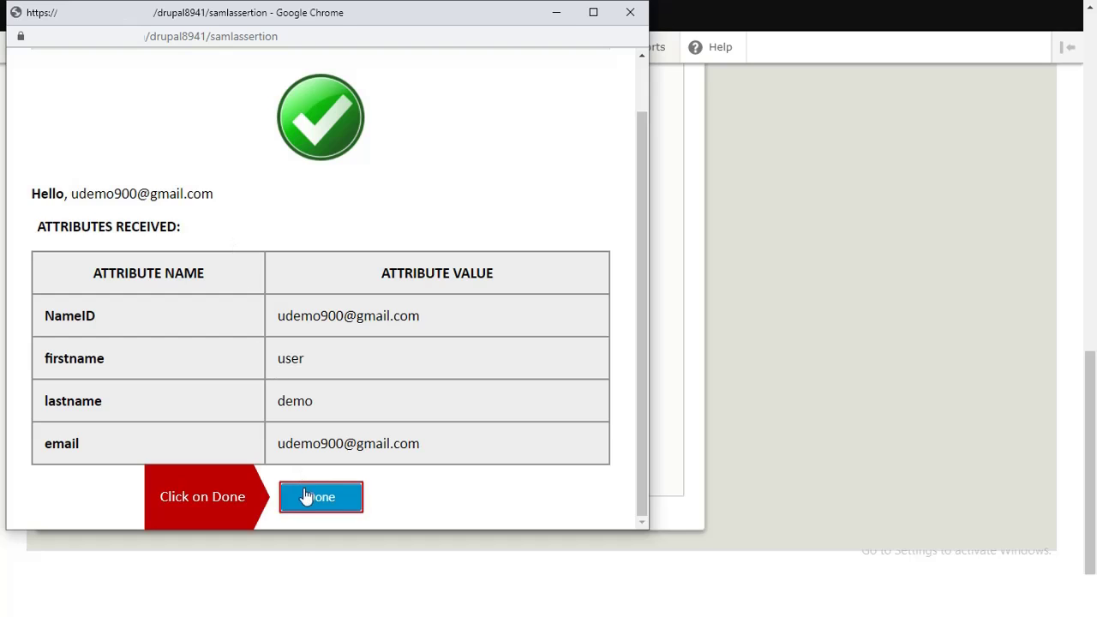
click(306, 496)
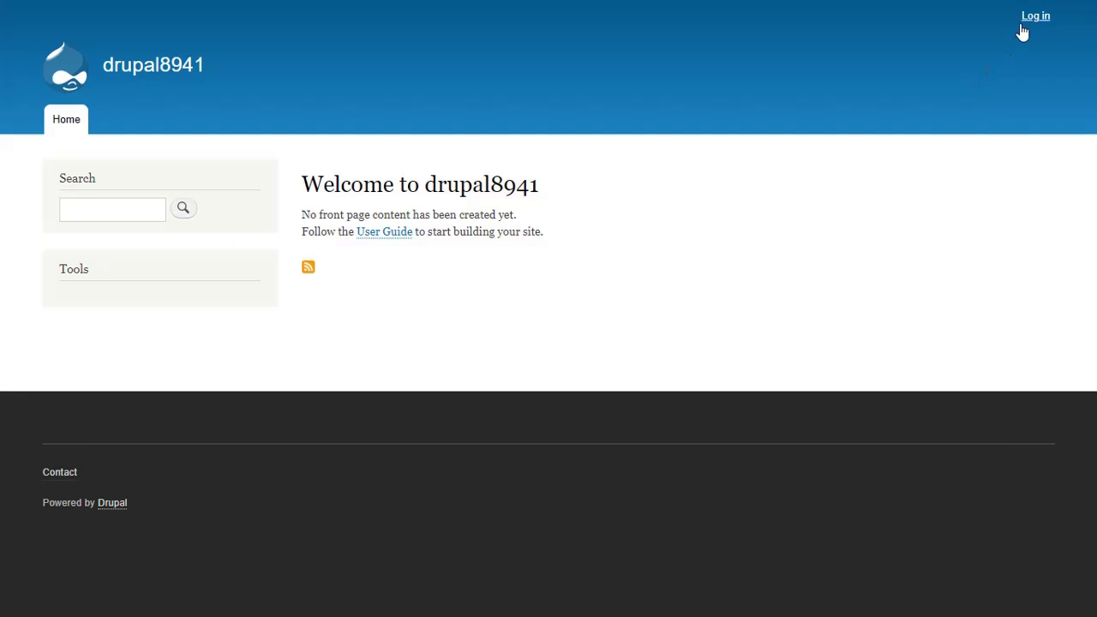
Step: From the site's Log in page choose 'Login using Google' and submit the Google account e-mail
click(1024, 28)
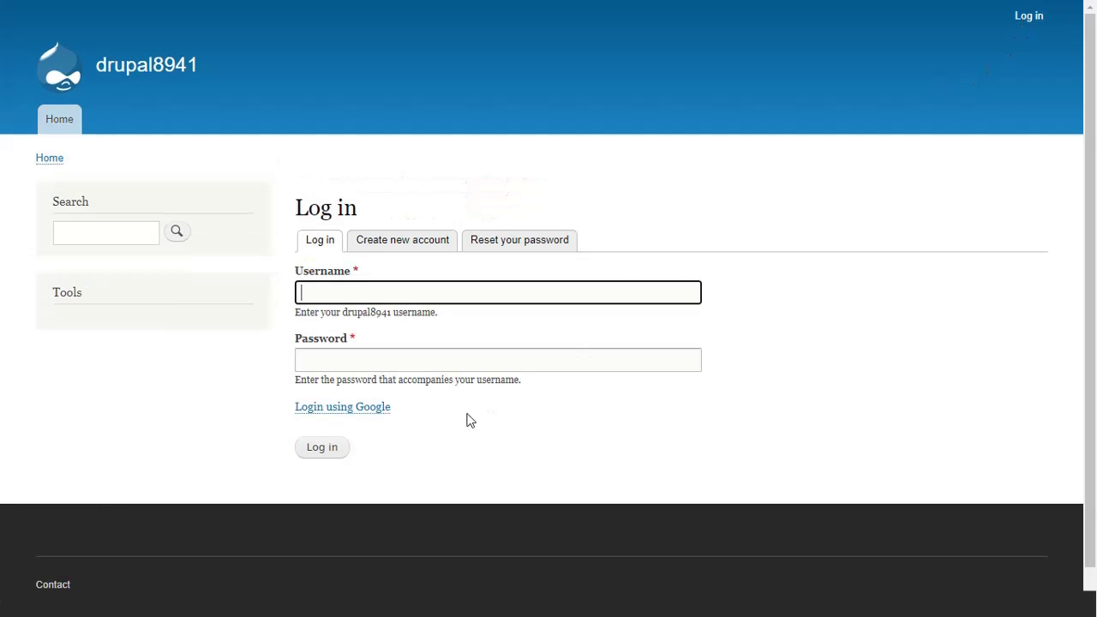
click(371, 413)
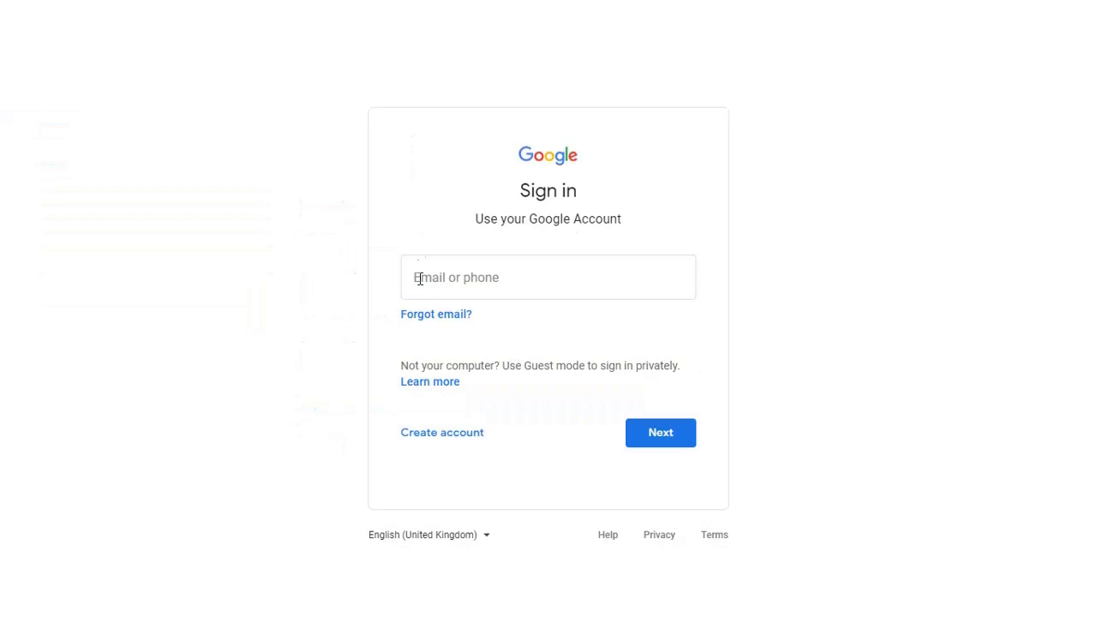
click(417, 279)
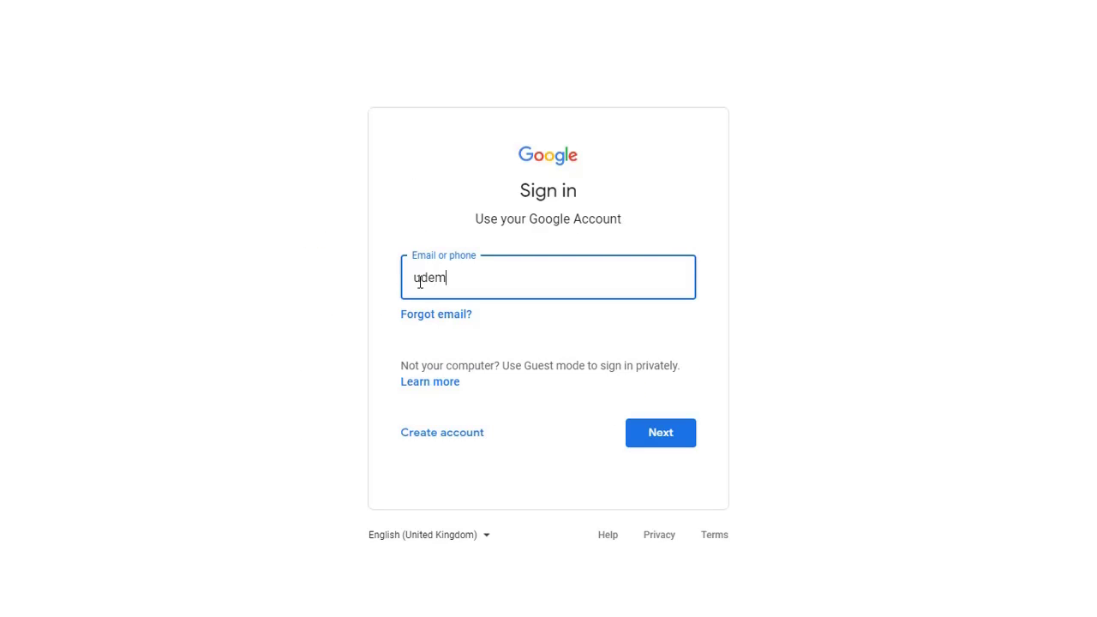
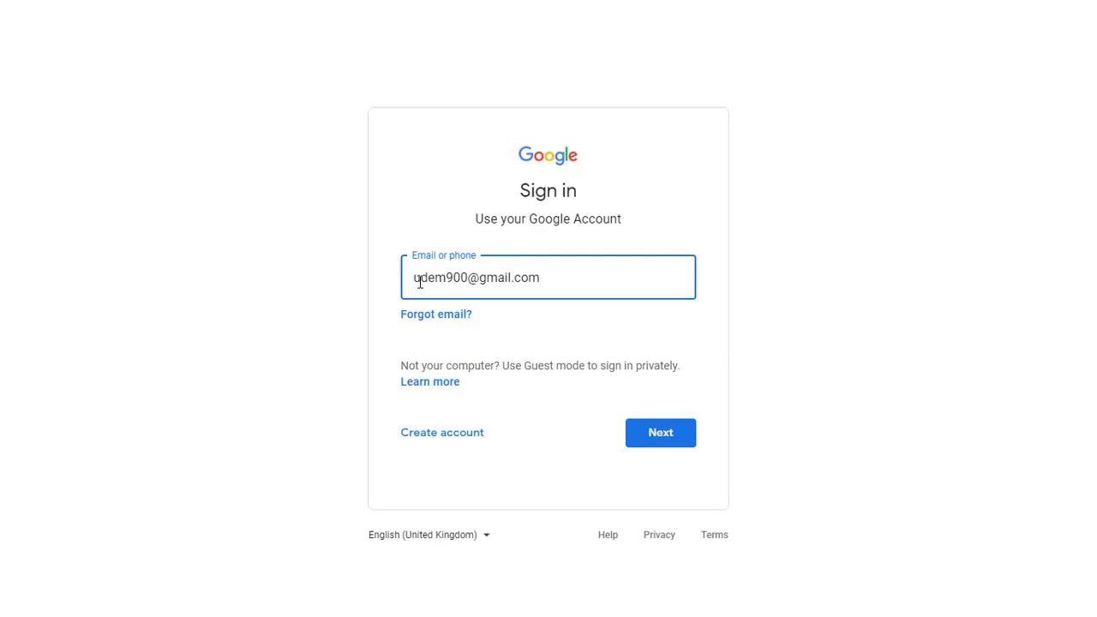
click(637, 435)
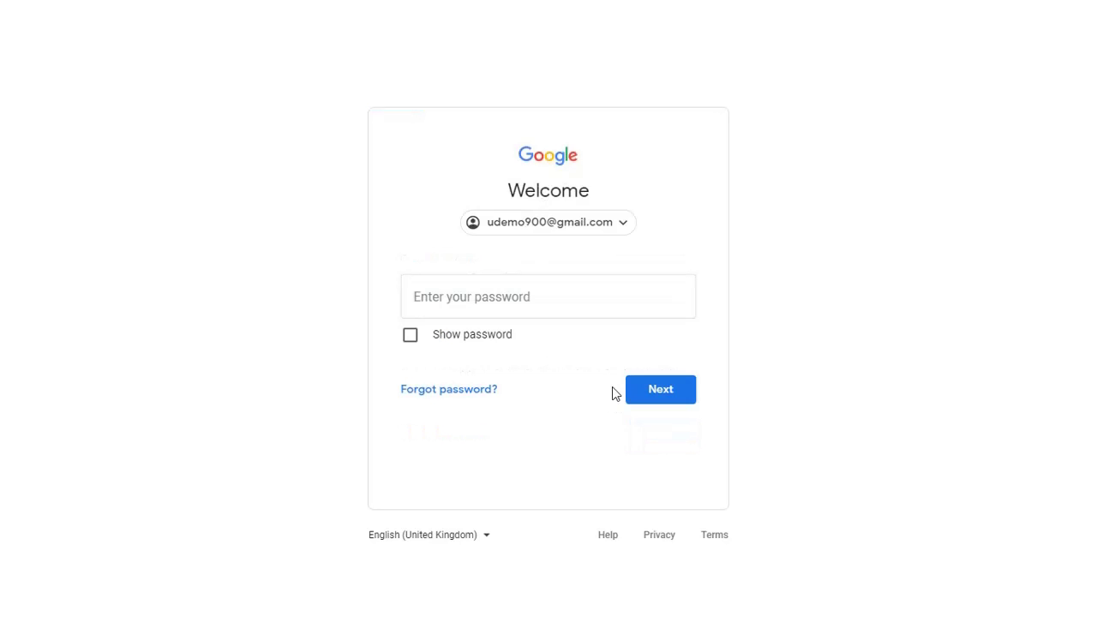
Step: Enter the Google account password to finish signing into the Drupal site
click(551, 294)
key(ctrl+v)
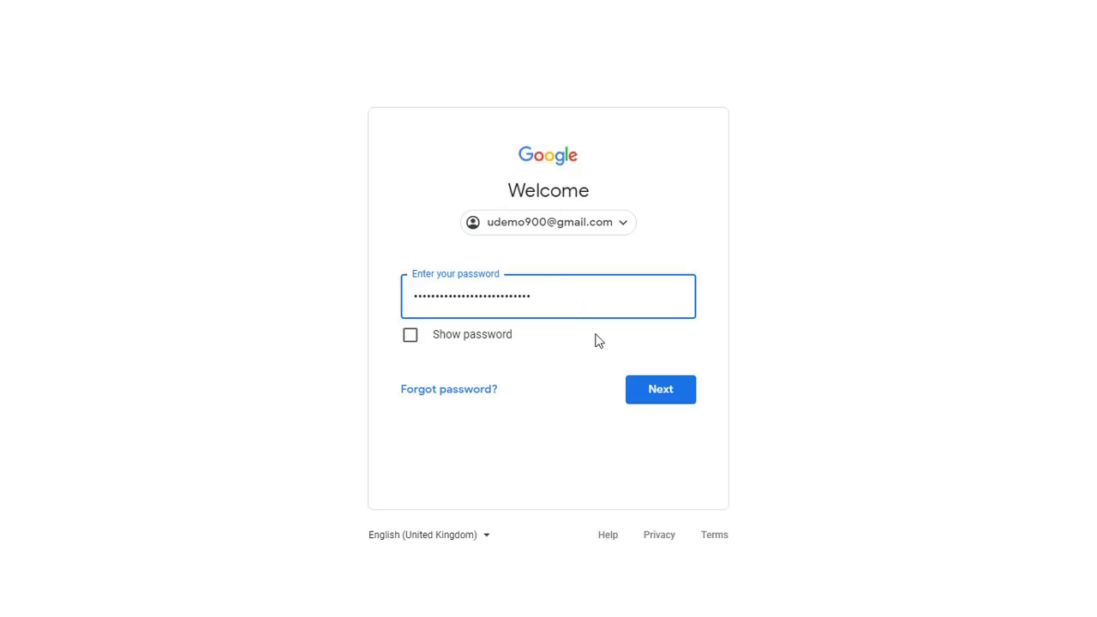
click(643, 390)
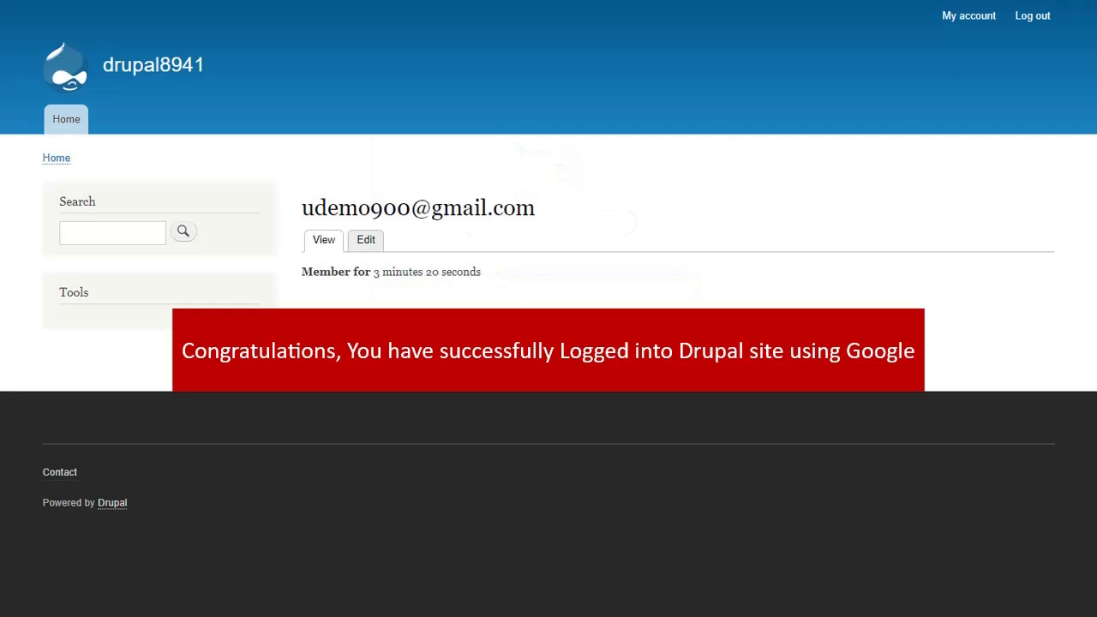